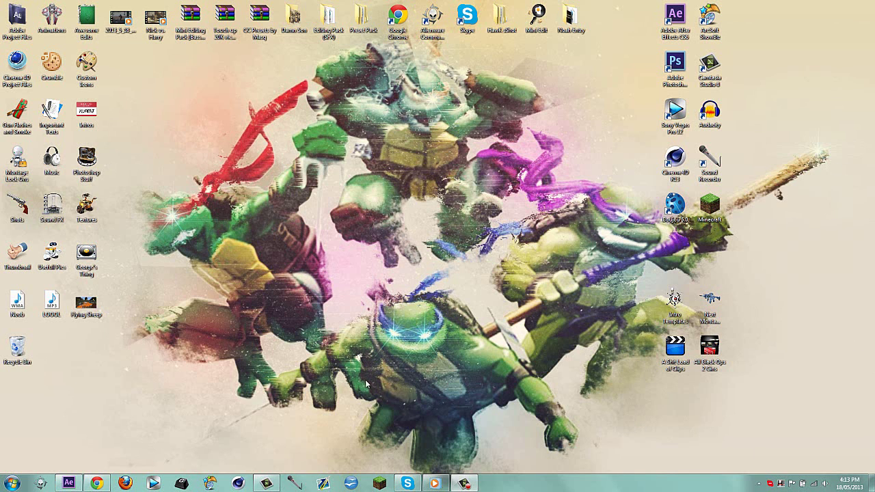
# - Play short stretches of the Mosh Pit video around its glowing weapon effect, then close the player
pyautogui.click(434, 483)
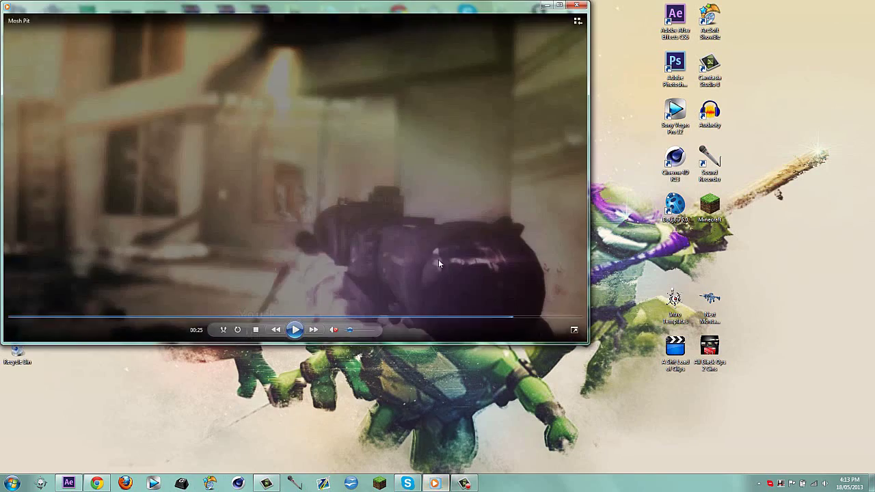
pyautogui.click(295, 330)
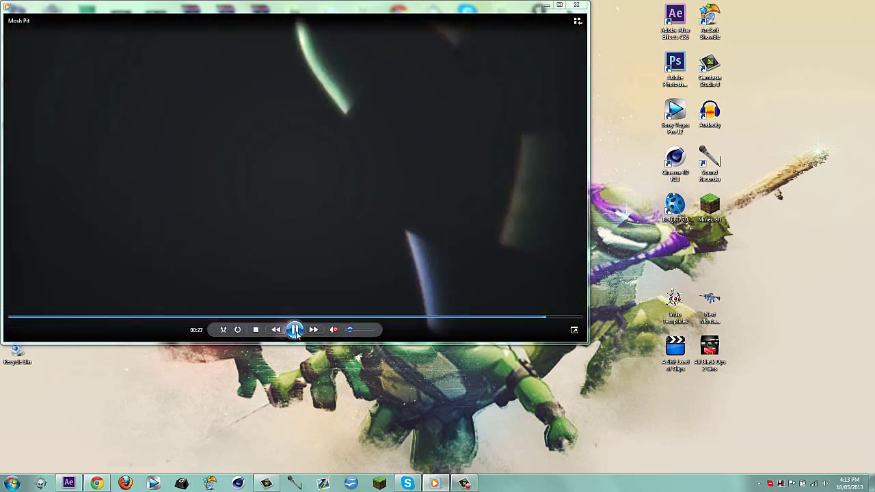
pyautogui.click(294, 330)
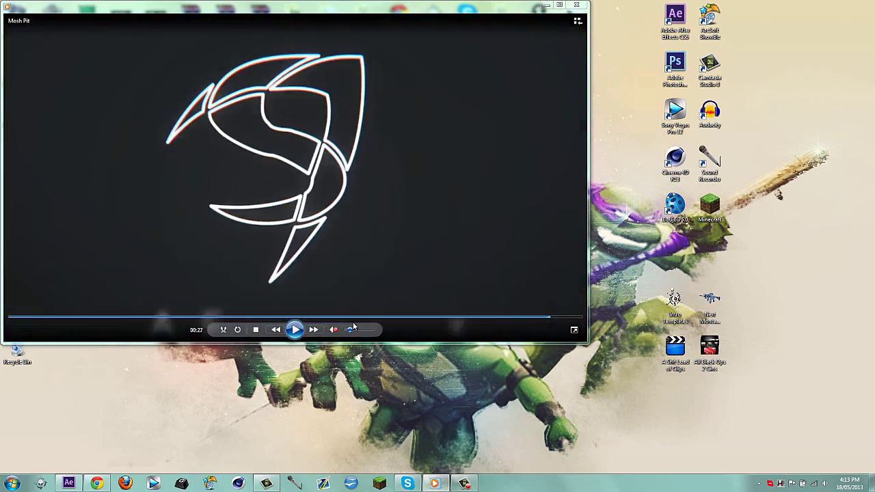
pyautogui.click(458, 317)
pyautogui.click(295, 329)
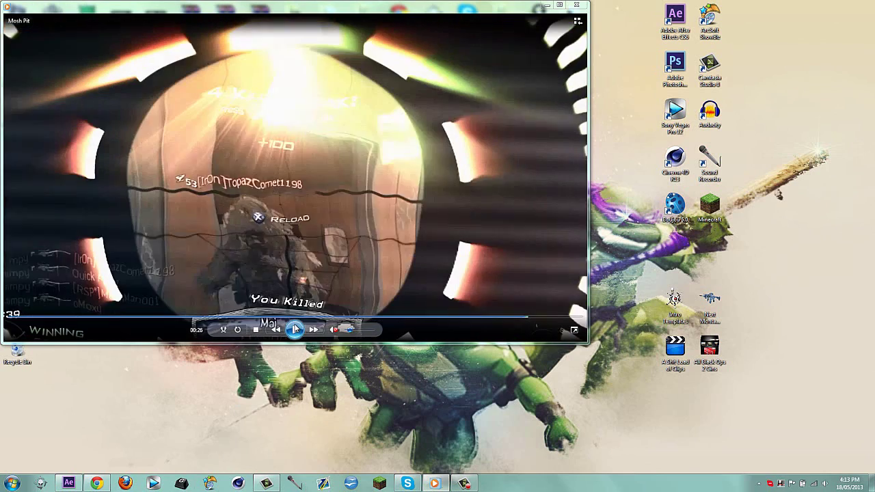
pyautogui.click(294, 329)
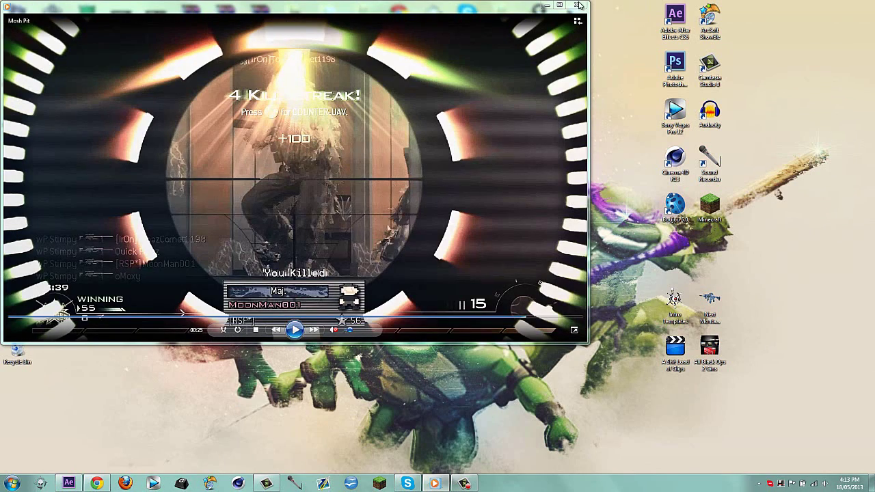
pyautogui.click(577, 6)
pyautogui.moveTo(145, 61); pyautogui.dragTo(220, 82)
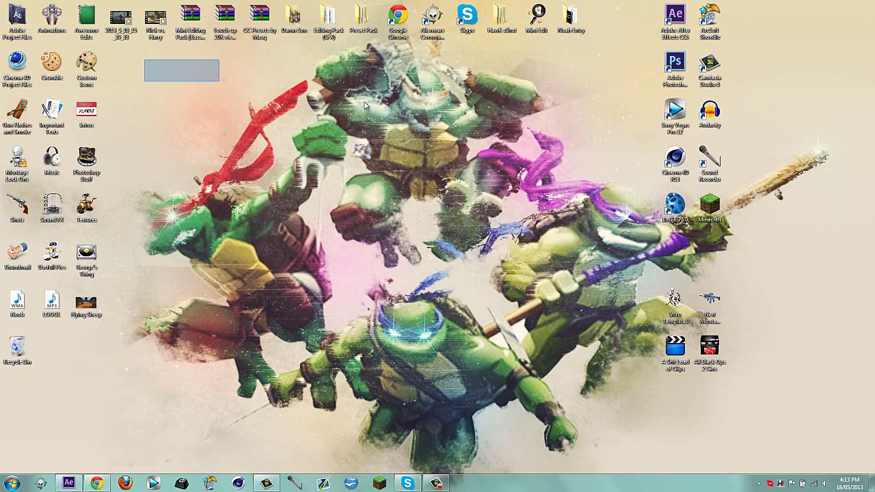
pyautogui.moveTo(407, 111); pyautogui.dragTo(452, 248)
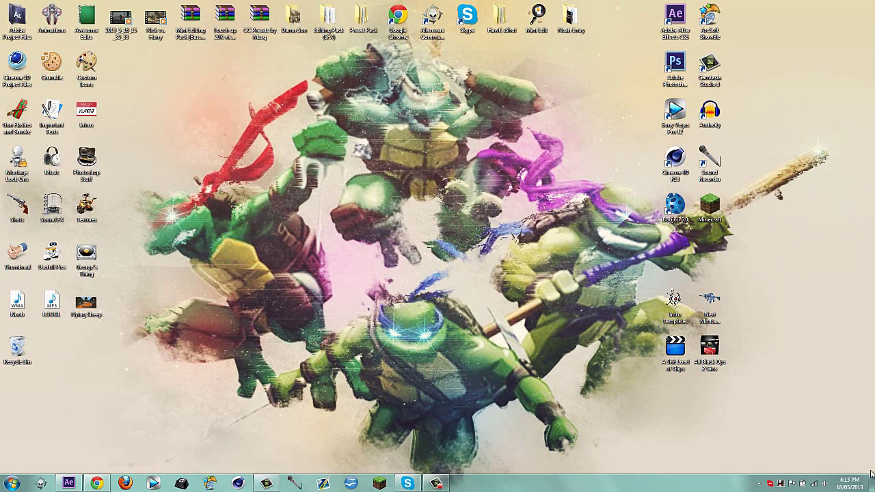
pyautogui.moveTo(851, 472); pyautogui.dragTo(5, 4)
pyautogui.click(235, 169)
pyautogui.moveTo(133, 60); pyautogui.dragTo(641, 339)
pyautogui.moveTo(107, 57); pyautogui.dragTo(640, 331)
pyautogui.moveTo(873, 473); pyautogui.dragTo(1, 1)
pyautogui.click(135, 72)
pyautogui.moveTo(135, 74); pyautogui.dragTo(638, 337)
# - Switch to After Effects and examine the FL Glow and Shine effects applied to Adjustment Layer 1
pyautogui.moveTo(68, 483)
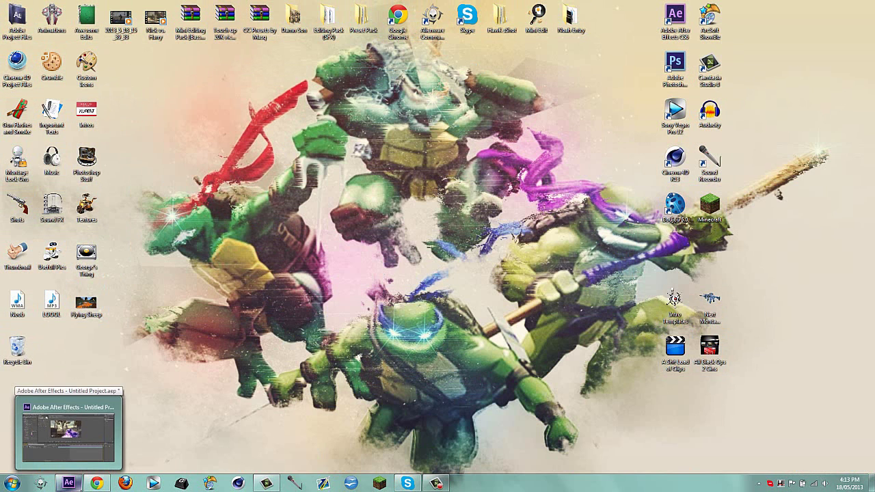
pyautogui.click(68, 483)
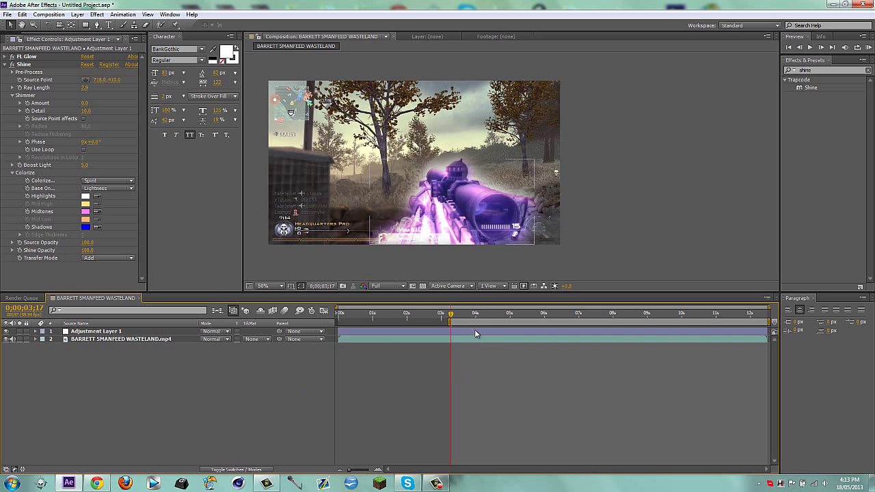
pyautogui.click(23, 65)
pyautogui.click(60, 278)
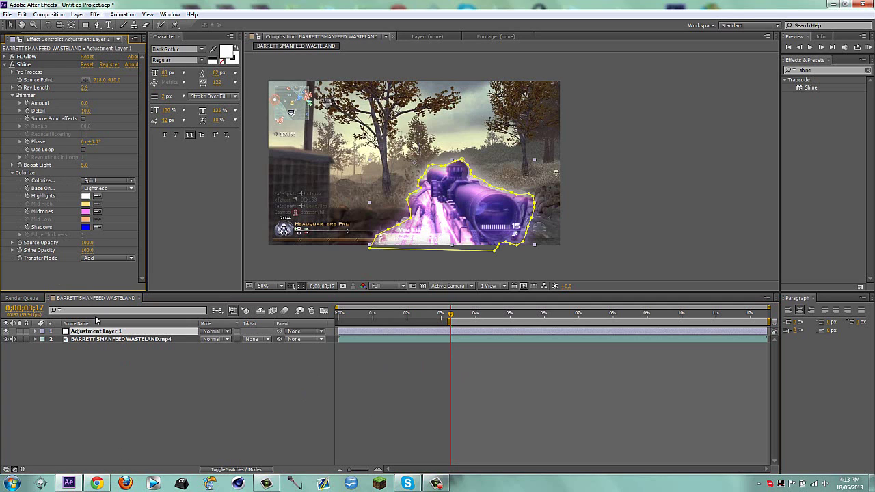
pyautogui.click(31, 58)
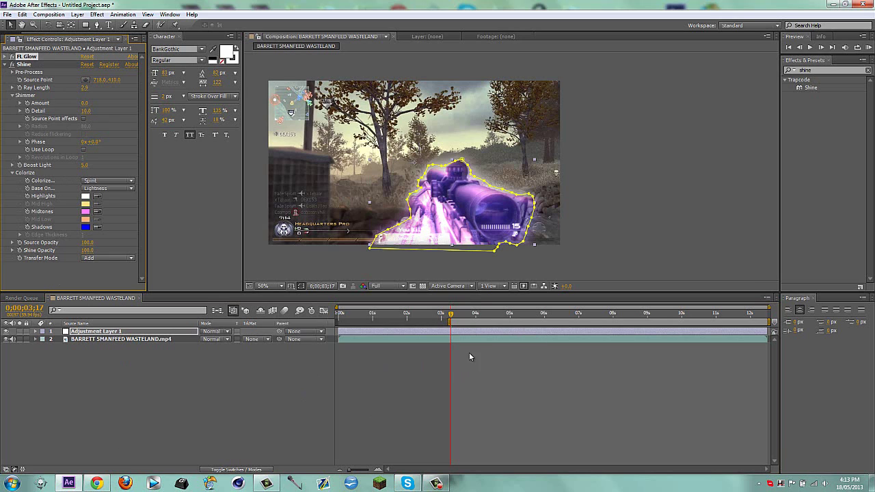
pyautogui.click(241, 415)
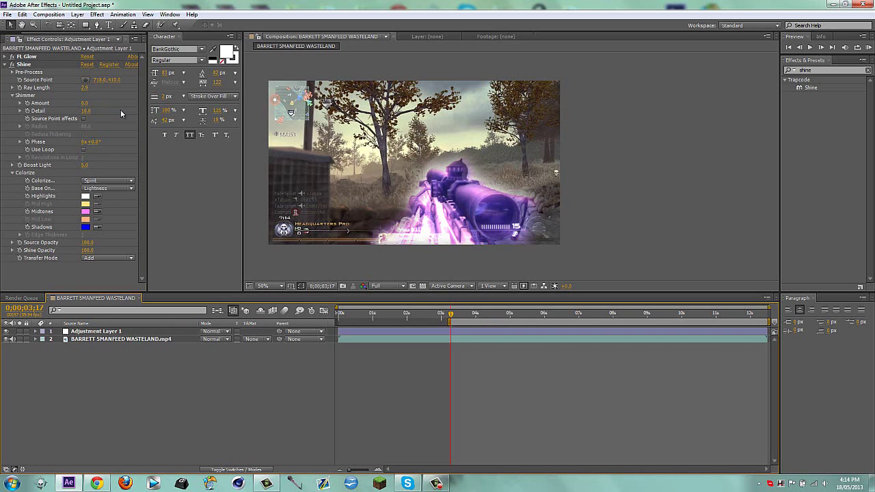
# - Remove the FL Glow effect from the adjustment layer and turn off its Shine effect
pyautogui.click(467, 331)
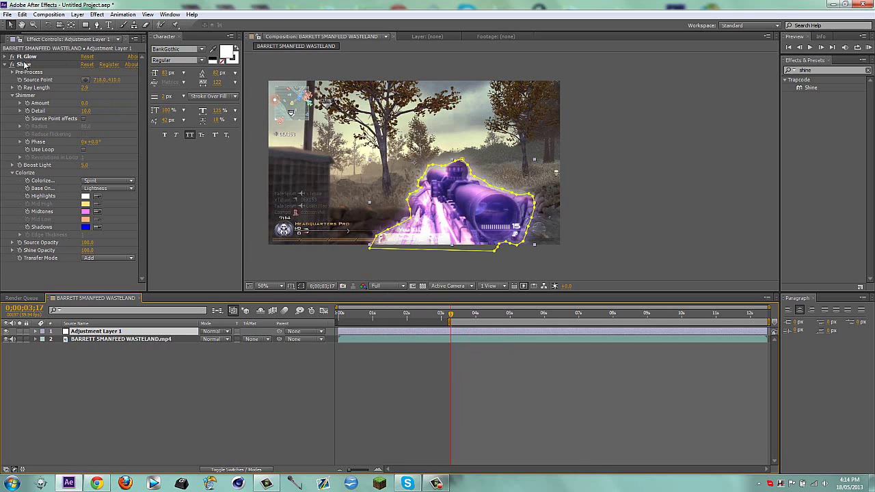
pyautogui.click(26, 58)
pyautogui.press('Delete')
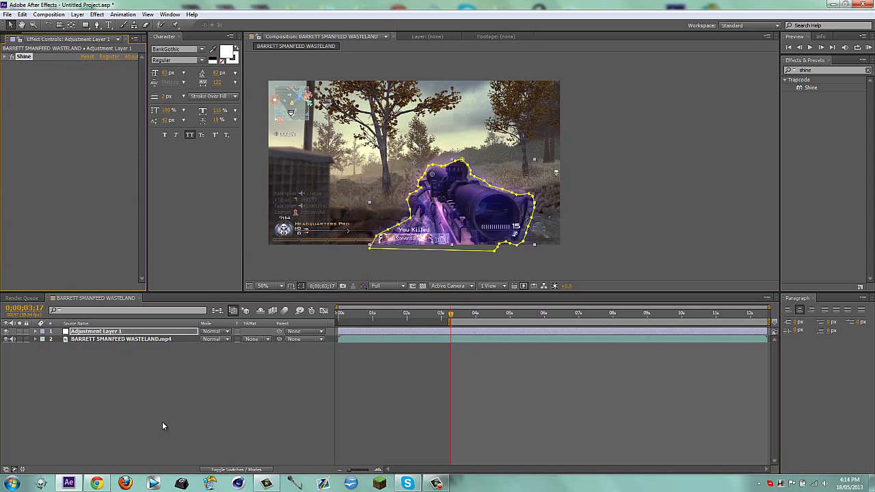
pyautogui.hotkey('ctrl', 'z')
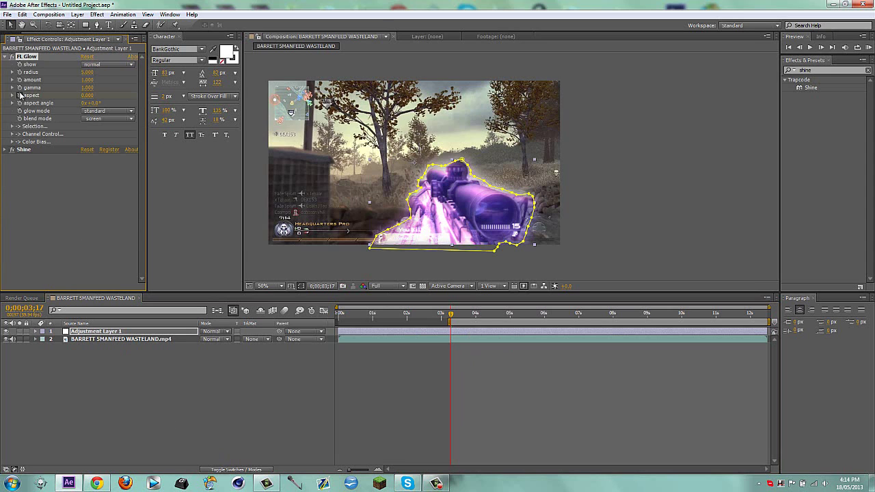
pyautogui.press('Delete')
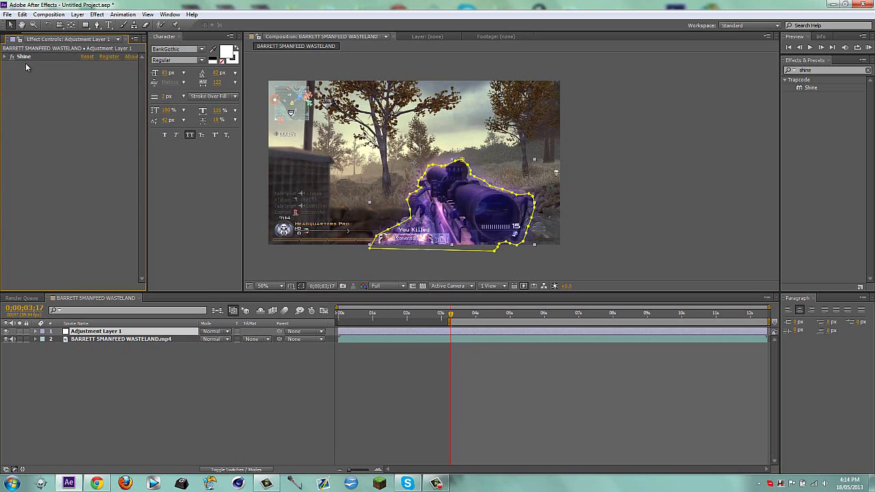
pyautogui.click(10, 56)
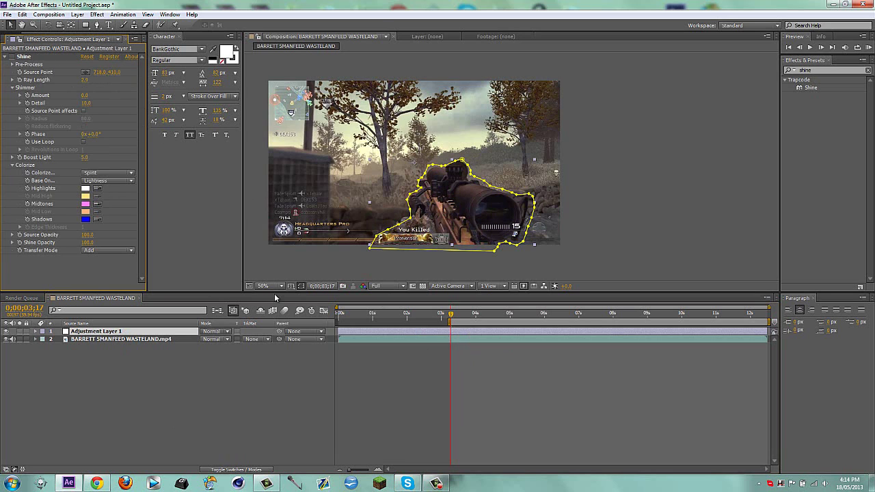
# - Duplicate the masked adjustment layer and delete the Shine effect from the upper copy
pyautogui.click(458, 334)
pyautogui.hotkey('ctrl', 'd')
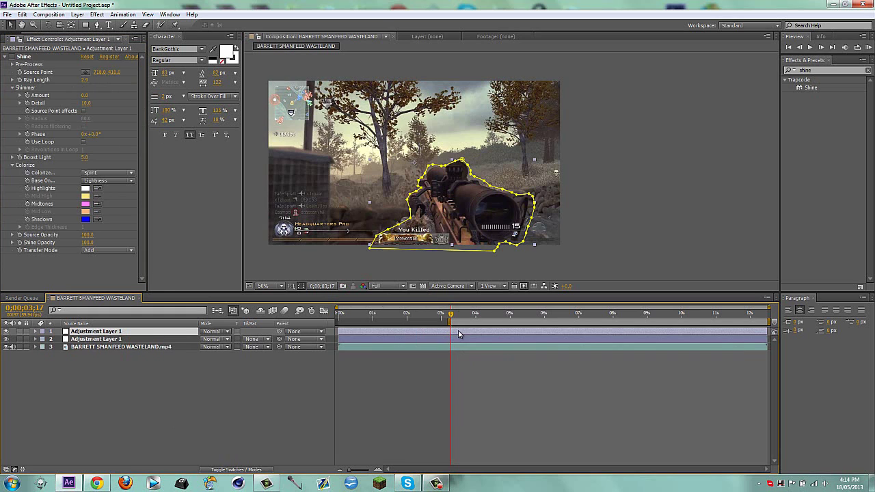
pyautogui.click(26, 57)
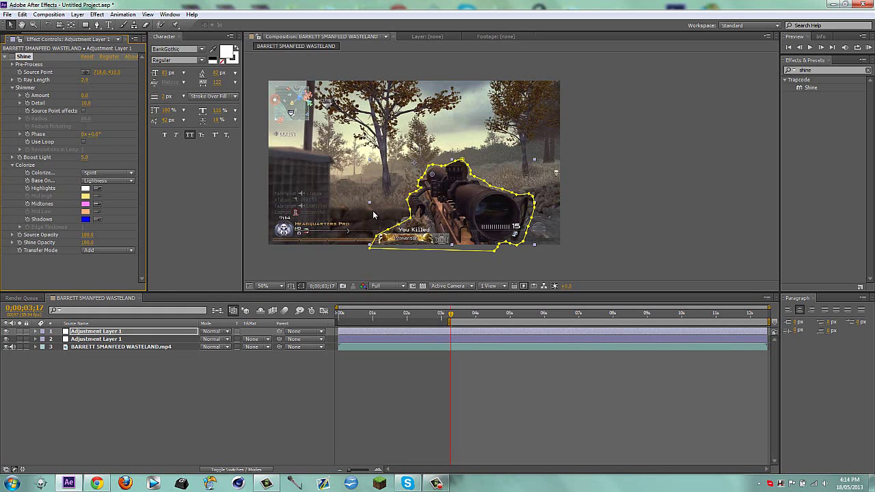
pyautogui.press('Delete')
pyautogui.click(375, 364)
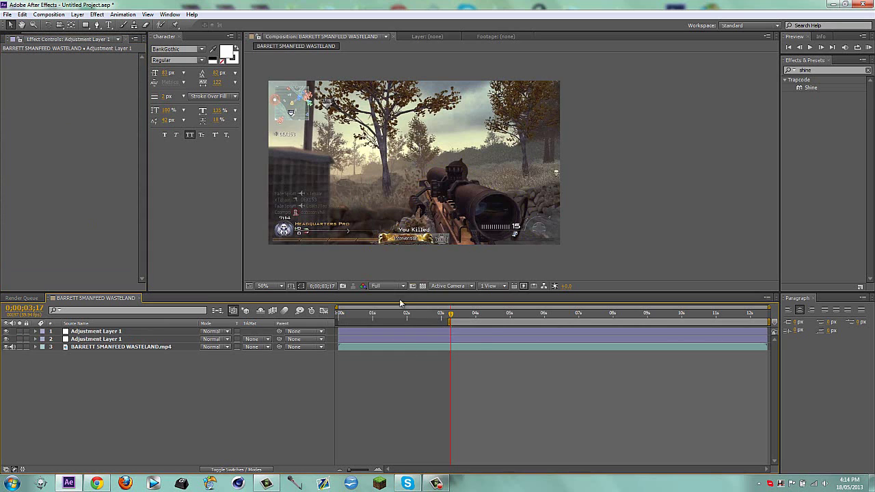
# - Examine the mask outline around the rifle on the upper adjustment layer up close
pyautogui.click(474, 331)
pyautogui.scroll(1, 446, 206)
pyautogui.scroll(-1, 451, 205)
pyautogui.scroll(4, 384, 217)
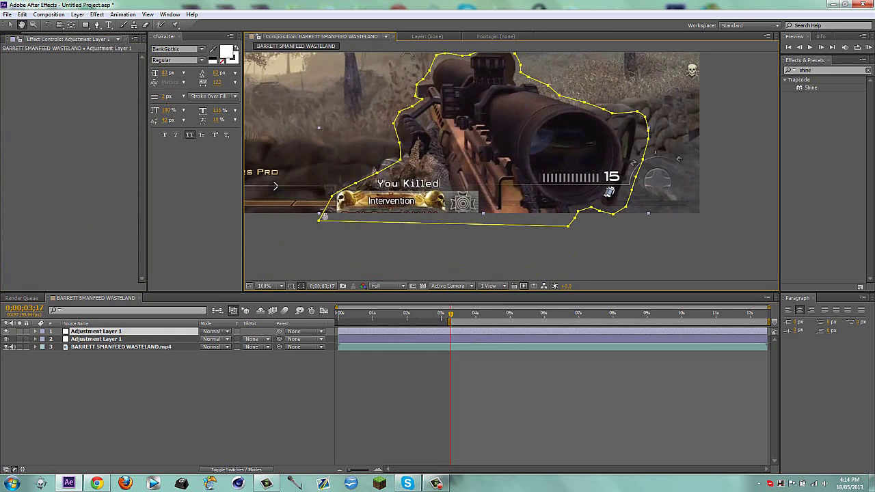
pyautogui.moveTo(431, 87); pyautogui.dragTo(420, 102)
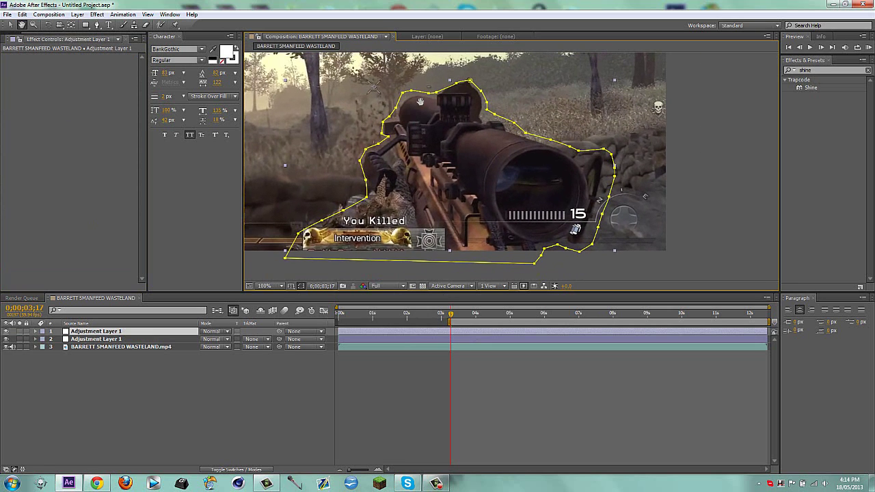
pyautogui.click(316, 367)
# - Show layer names in the timeline and apply the Twixtor Pro effect to the gameplay footage layer
pyautogui.click(77, 323)
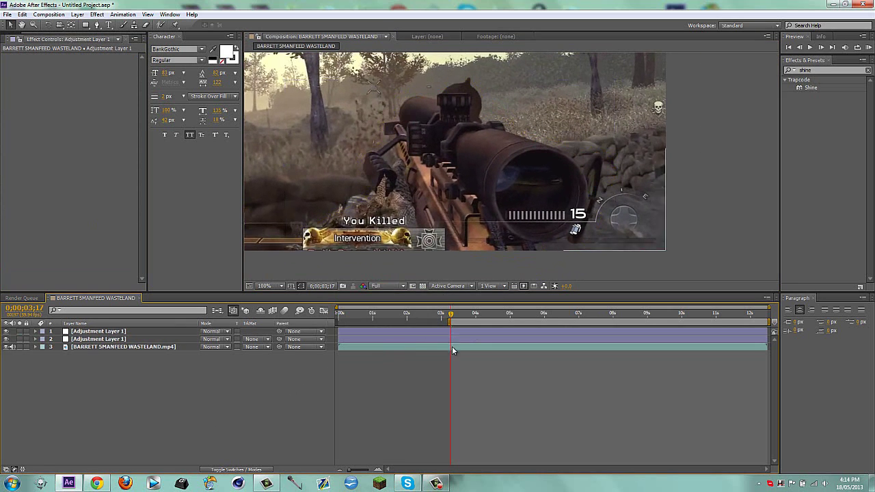
pyautogui.click(452, 346)
pyautogui.doubleClick(819, 71)
pyautogui.write('twixtor')
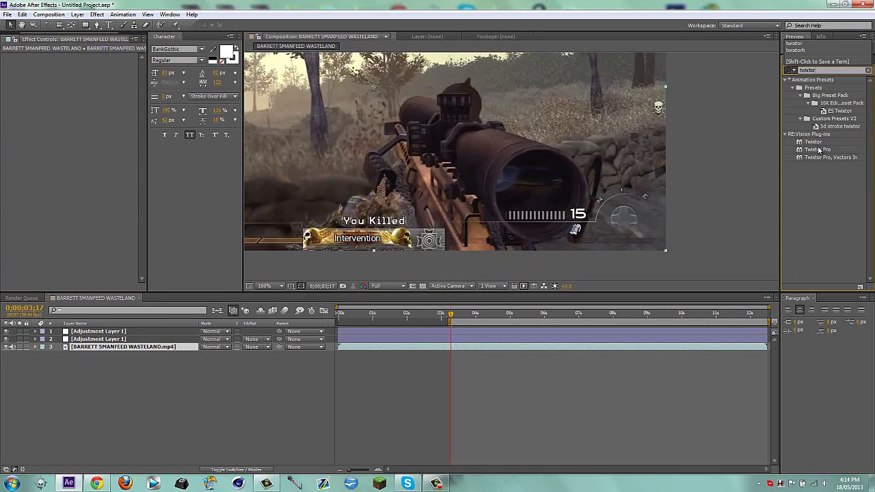
pyautogui.click(819, 149)
pyautogui.moveTo(819, 151); pyautogui.dragTo(504, 349)
# - Set Twixtor Pro's input frame rate to 59.94 and its Image Prep to Contrast/Edge Enhance
pyautogui.click(89, 118)
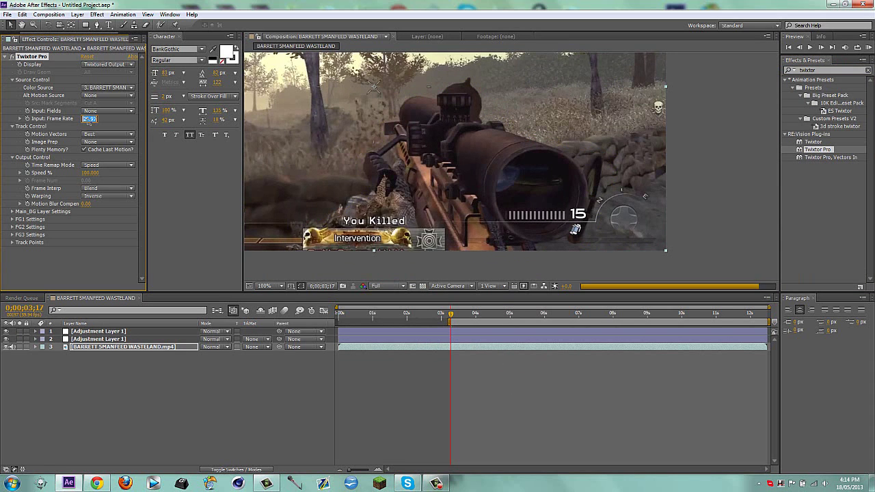
pyautogui.write('5')
pyautogui.press('Return')
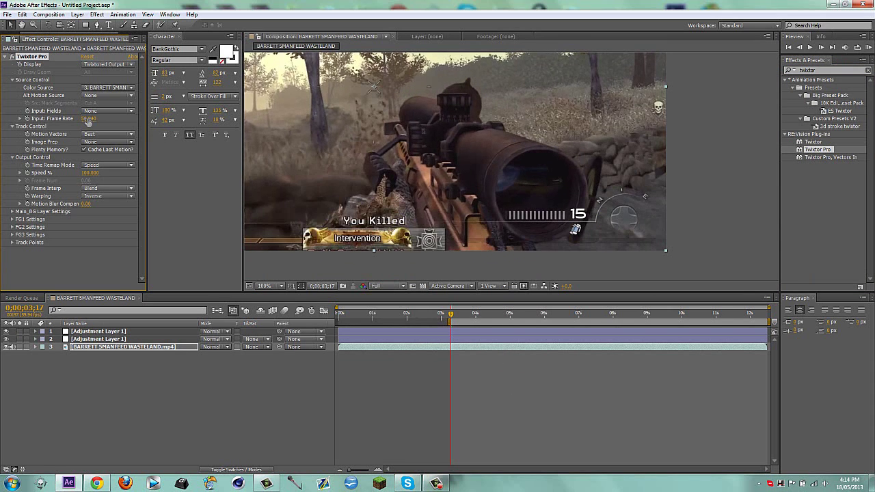
pyautogui.click(96, 142)
pyautogui.click(103, 159)
# - Set Twixtor Pro's Warping to Inverse w/ Smart Blend and enable keyframing for Speed % at 0;00;03;17
pyautogui.click(95, 197)
pyautogui.click(91, 257)
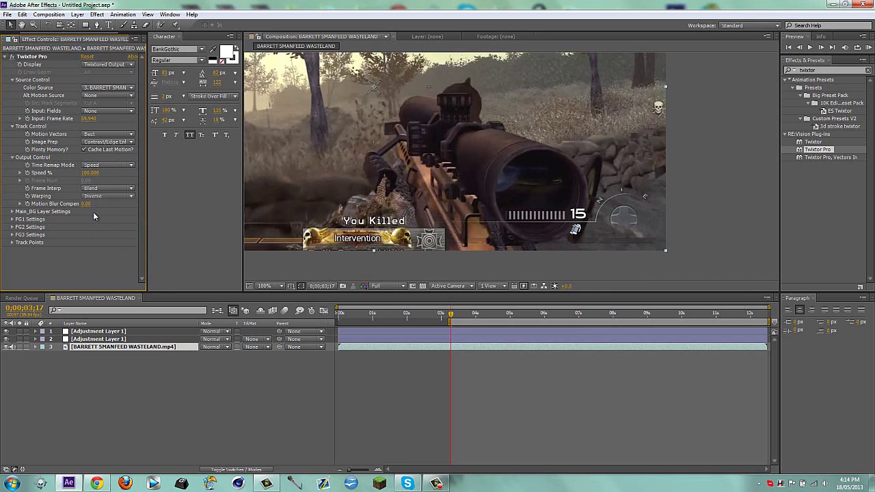
pyautogui.click(95, 198)
pyautogui.click(120, 216)
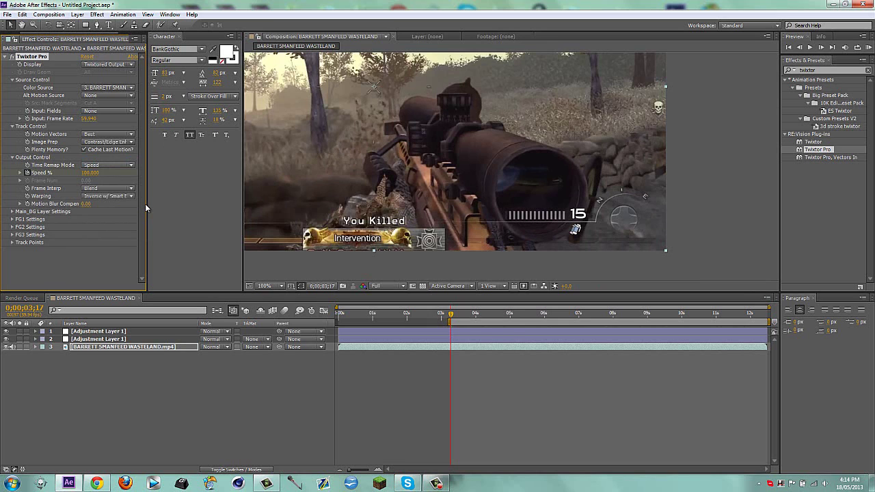
# - Set the Twixtor Pro Speed % to 10 at 0;00;03;18 and reveal the footage layer's keyframes
pyautogui.press('pagedown')
pyautogui.press('pagedown')
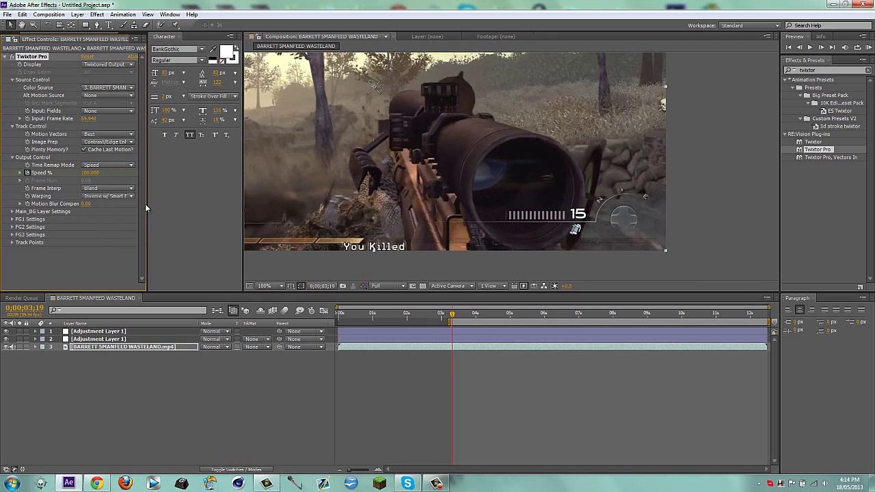
pyautogui.press('pageup')
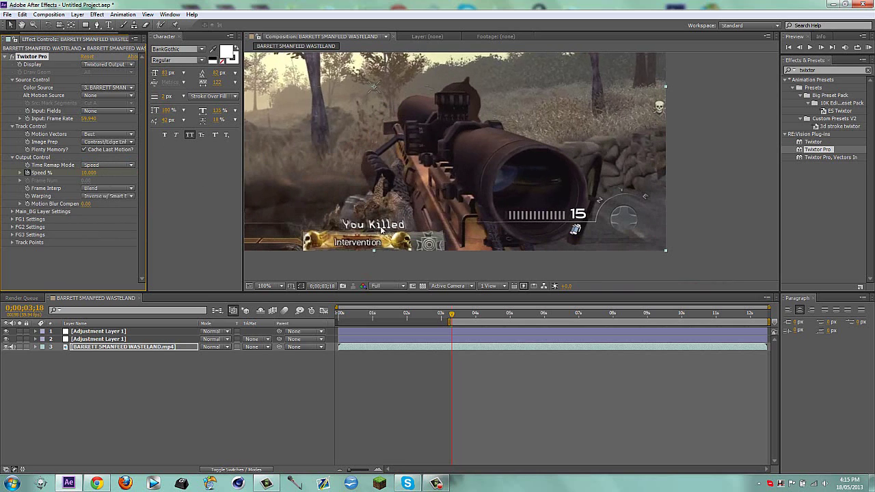
pyautogui.press('u')
pyautogui.click(337, 406)
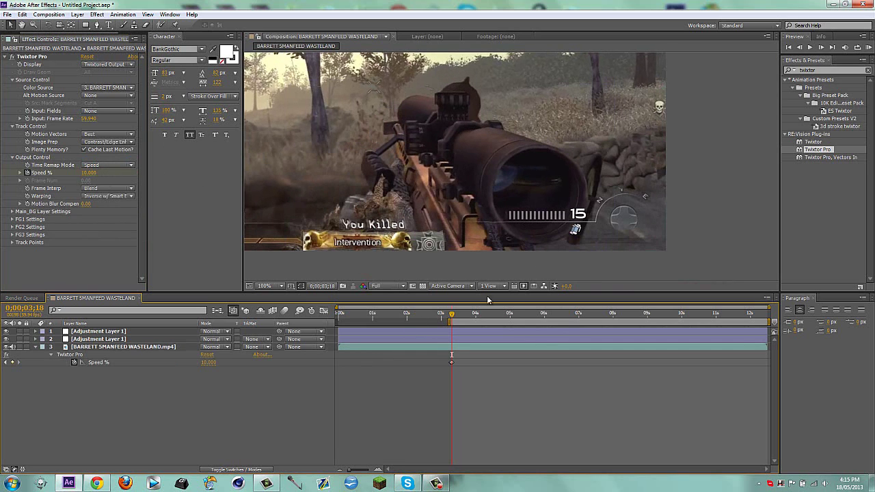
# - Reveal the top adjustment layer's mask path and enable keyframing for it at 0;00;03;18
pyautogui.scroll(-2, 497, 129)
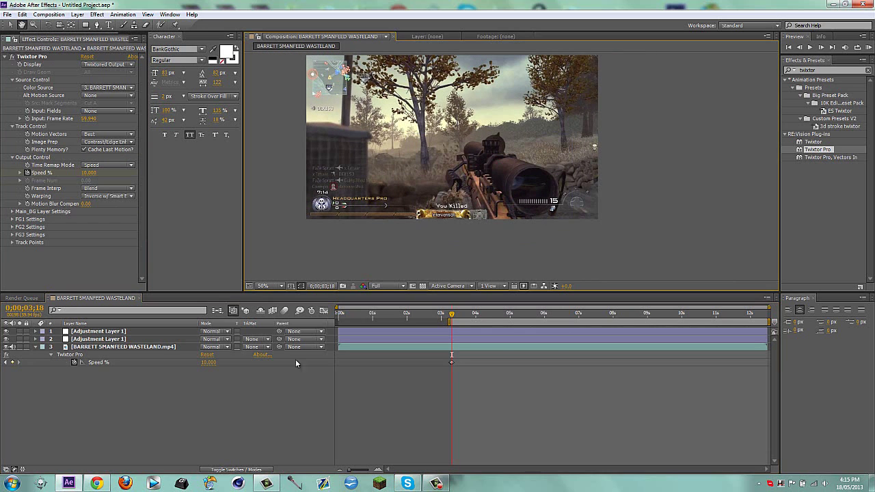
pyautogui.press('v')
pyautogui.click(116, 331)
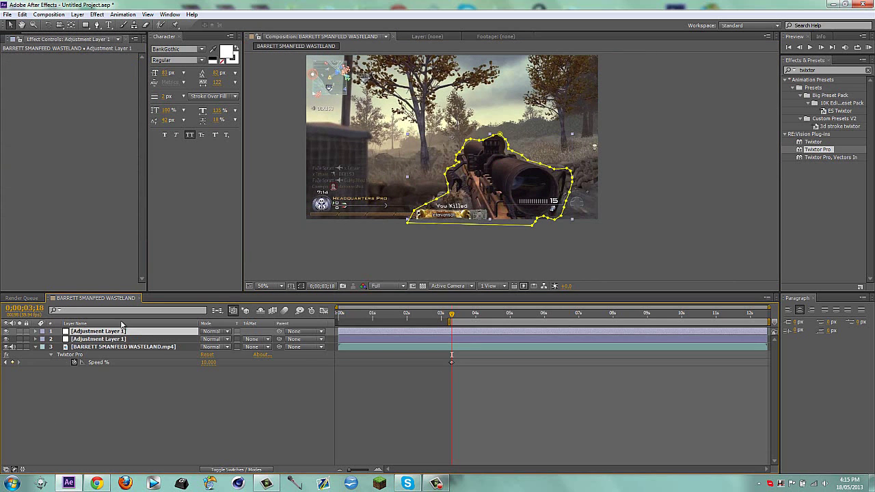
pyautogui.click(97, 339)
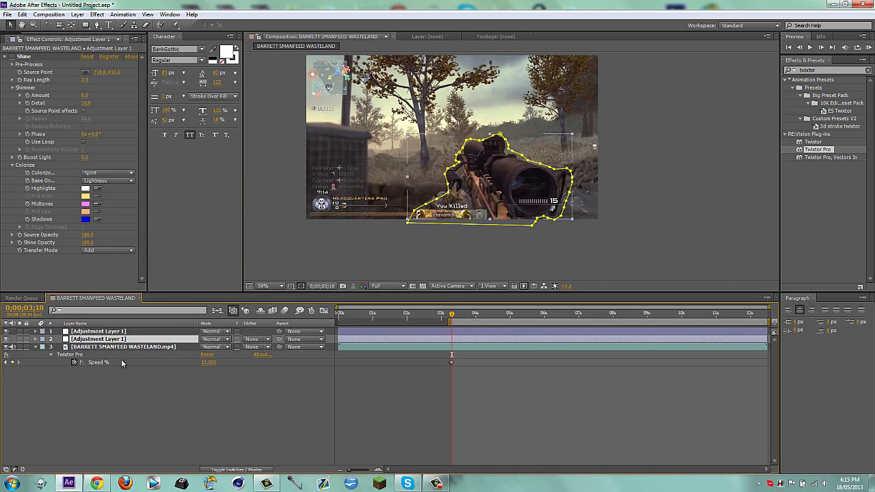
pyautogui.click(116, 332)
pyautogui.press('m')
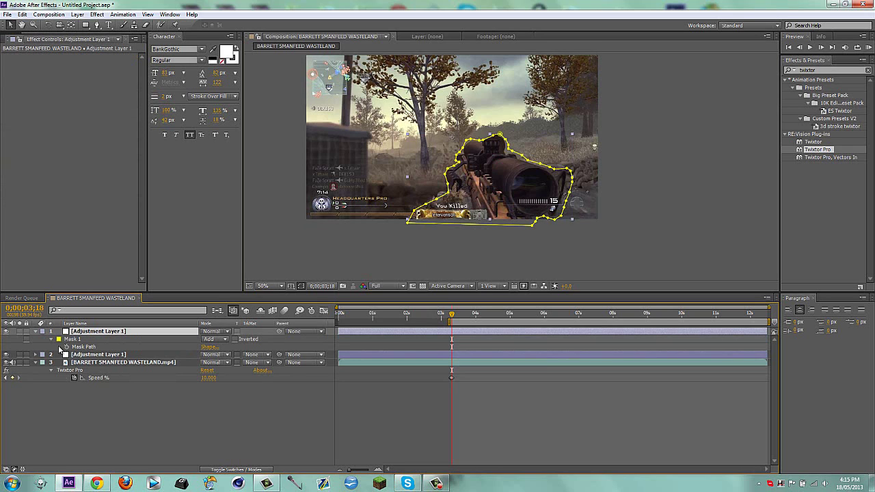
pyautogui.click(67, 346)
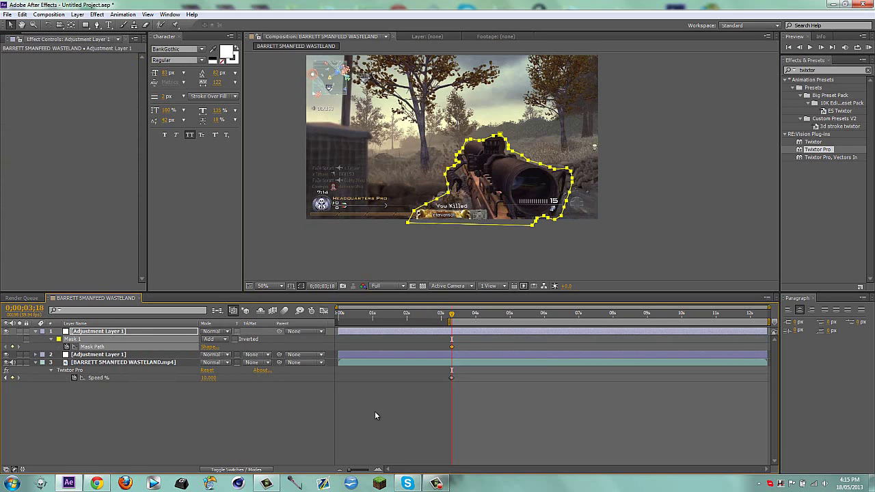
# - At 0;00;03;28, reposition the mask points around the hand and the lower-left part of the gun to follow the footage
pyautogui.hotkey('shift', 'pagedown')
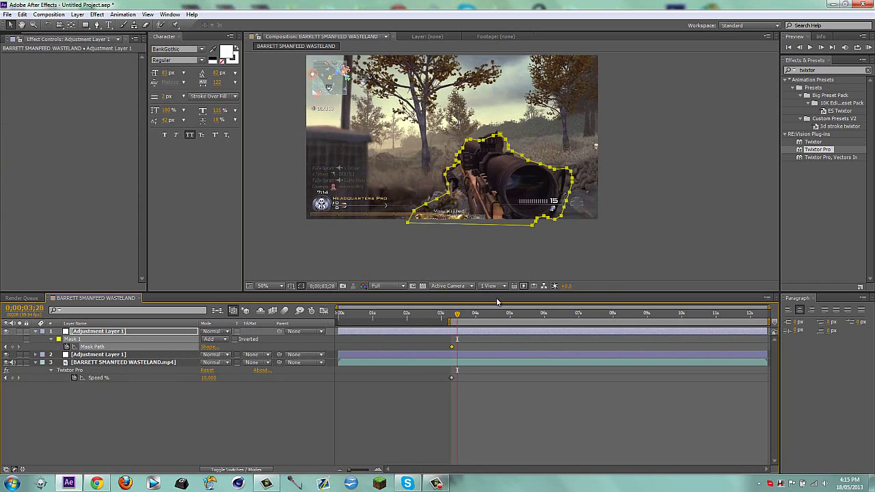
pyautogui.scroll(4, 504, 180)
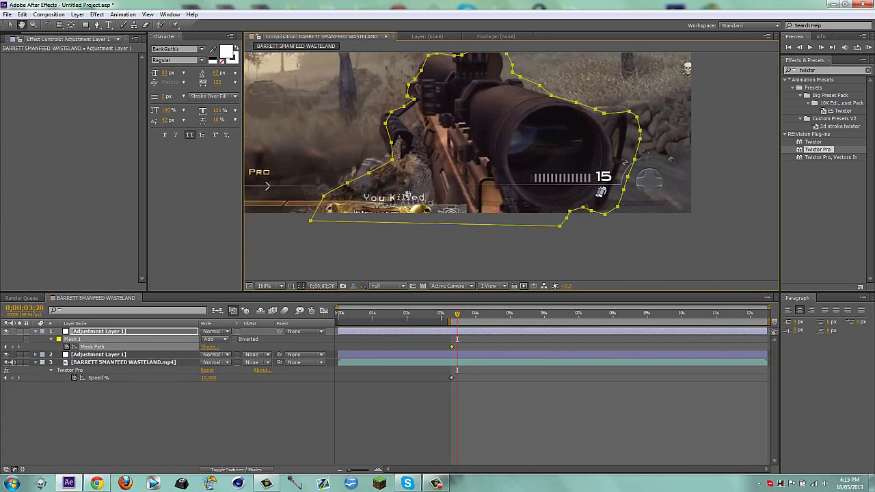
pyautogui.moveTo(486, 206); pyautogui.dragTo(490, 232)
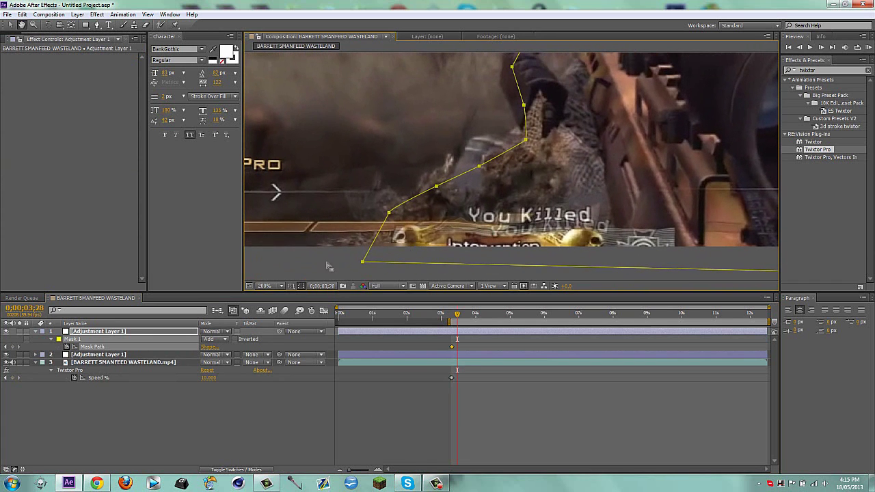
pyautogui.press('v')
pyautogui.moveTo(388, 212); pyautogui.dragTo(375, 197)
pyautogui.moveTo(362, 261); pyautogui.dragTo(333, 244)
pyautogui.moveTo(436, 186); pyautogui.dragTo(424, 168)
pyautogui.moveTo(479, 167); pyautogui.dragTo(499, 60)
pyautogui.hotkey('ctrl', 'z')
pyautogui.moveTo(536, 94); pyautogui.dragTo(698, 120)
pyautogui.hotkey('ctrl', 'z')
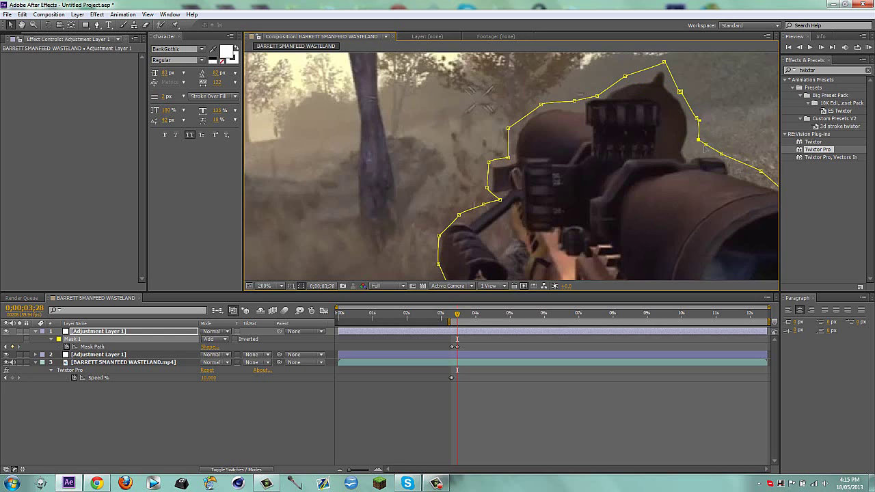
# - Adjust the mask points along the scope's upper edge and the gun's right side at 0;00;03;28, and deselect the mask
pyautogui.moveTo(720, 155); pyautogui.dragTo(729, 162)
pyautogui.press('g')
pyautogui.moveTo(697, 192); pyautogui.dragTo(322, 134)
pyautogui.press('v')
pyautogui.moveTo(401, 129); pyautogui.dragTo(422, 132)
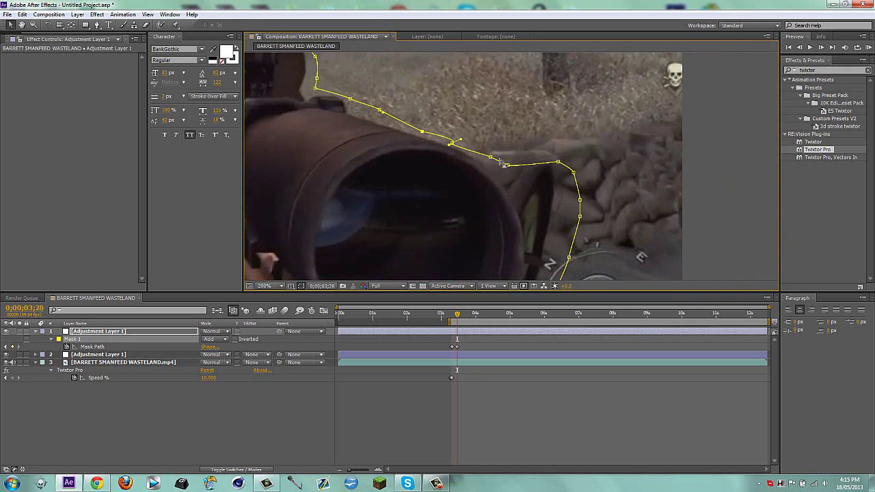
pyautogui.moveTo(558, 162); pyautogui.dragTo(559, 233)
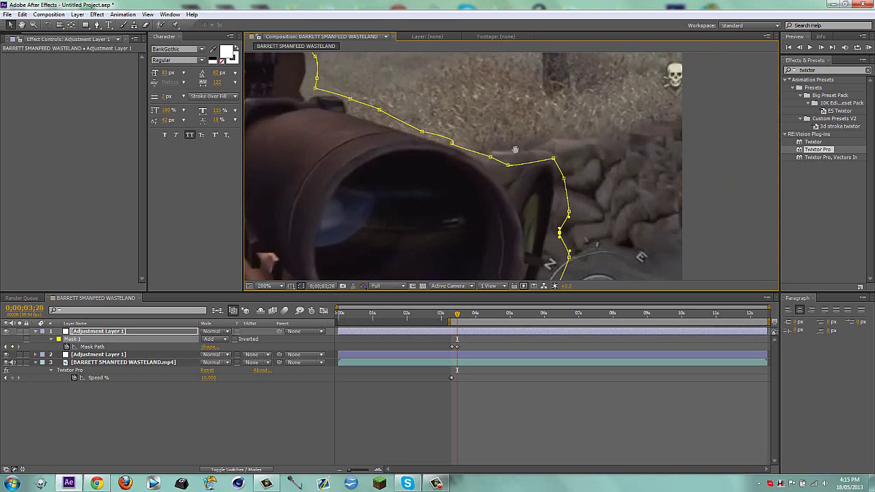
pyautogui.press('h')
pyautogui.moveTo(508, 131); pyautogui.dragTo(579, 203)
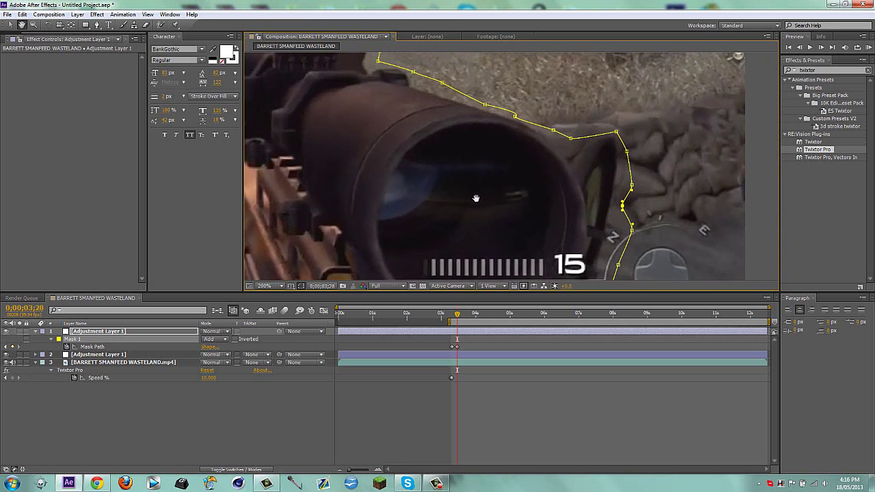
pyautogui.scroll(-2, 476, 199)
pyautogui.moveTo(444, 215); pyautogui.dragTo(467, 174)
pyautogui.scroll(1, 462, 221)
pyautogui.press('v')
pyautogui.click(254, 451)
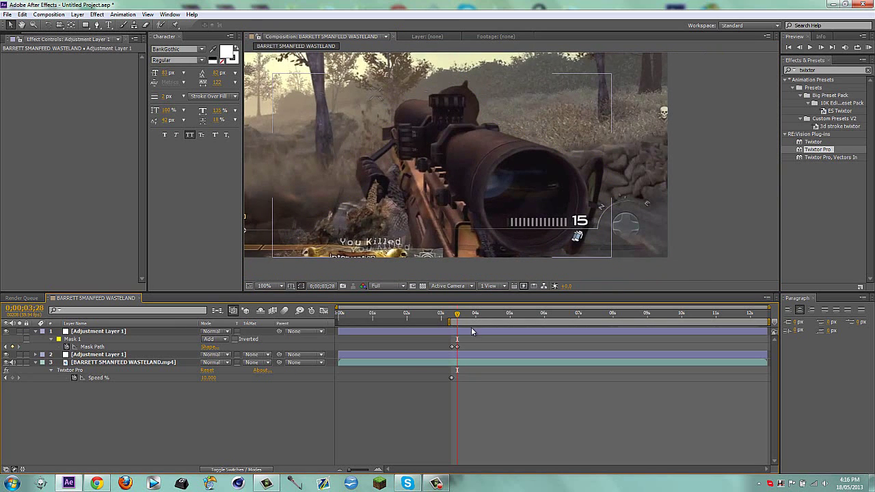
# - Apply the FL Glow effect to the top adjustment layer
pyautogui.click(471, 332)
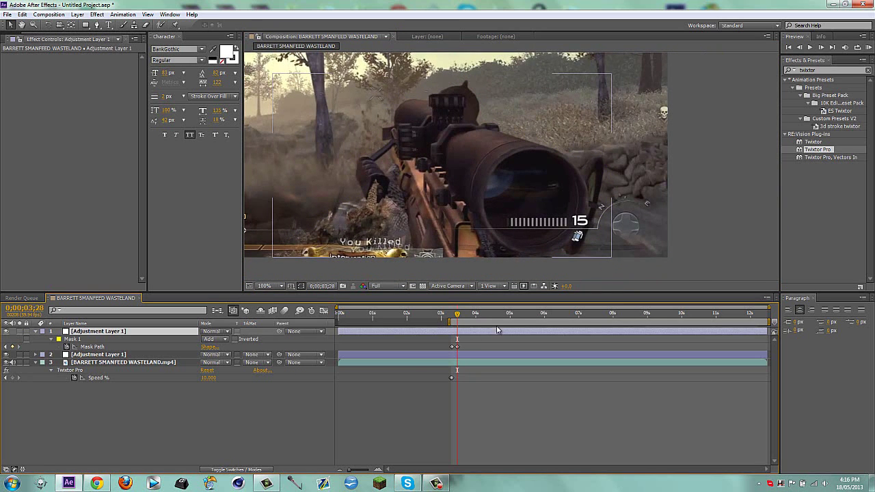
pyautogui.click(828, 70)
pyautogui.write('FL Glow')
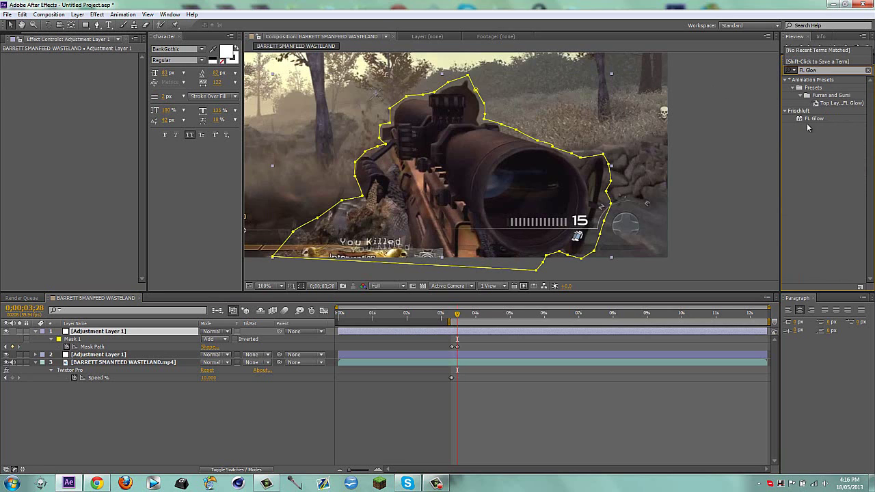
pyautogui.doubleClick(807, 122)
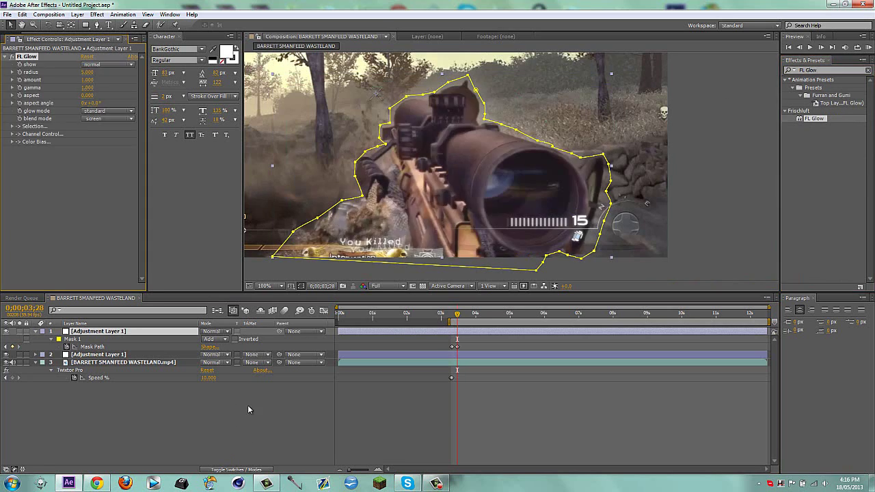
pyautogui.scroll(-2, 529, 152)
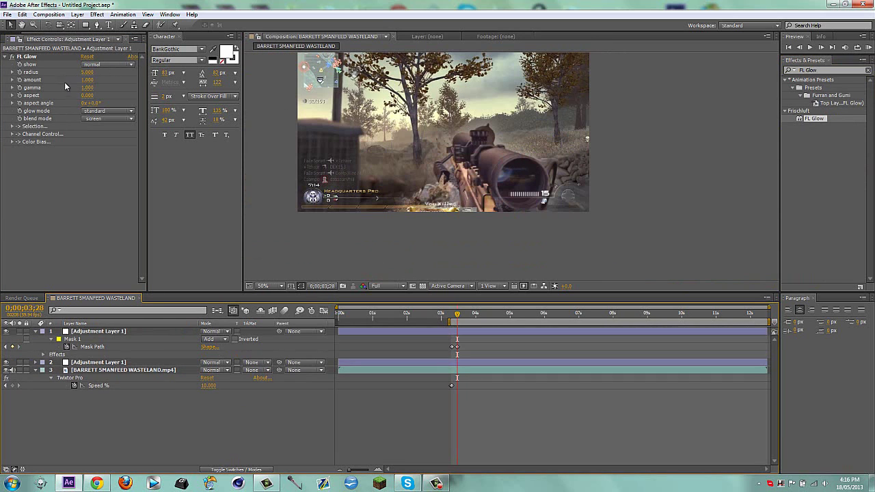
# - Try FL Glow's angular and abberative glow modes and set the glow mode back to standard
pyautogui.click(107, 120)
pyautogui.click(31, 178)
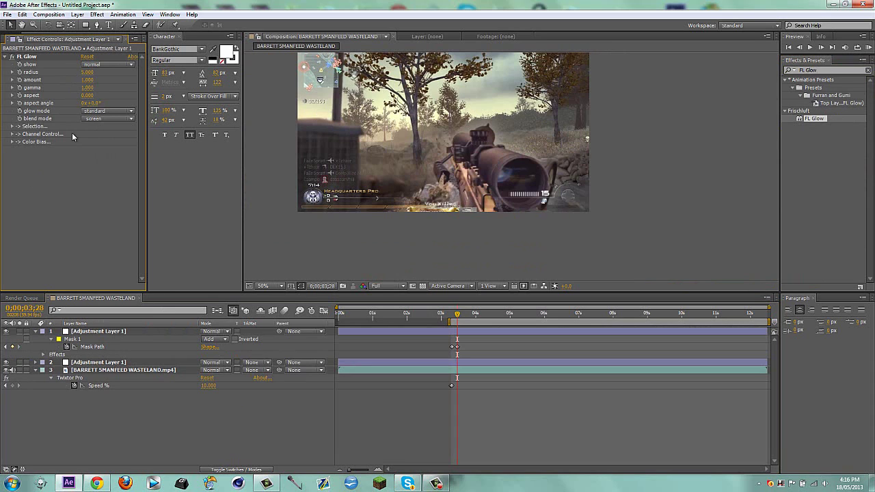
pyautogui.click(108, 111)
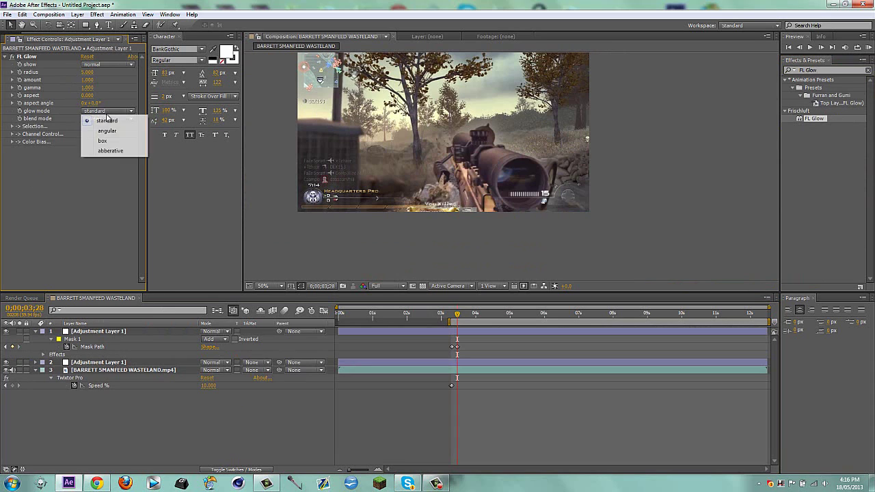
pyautogui.click(110, 131)
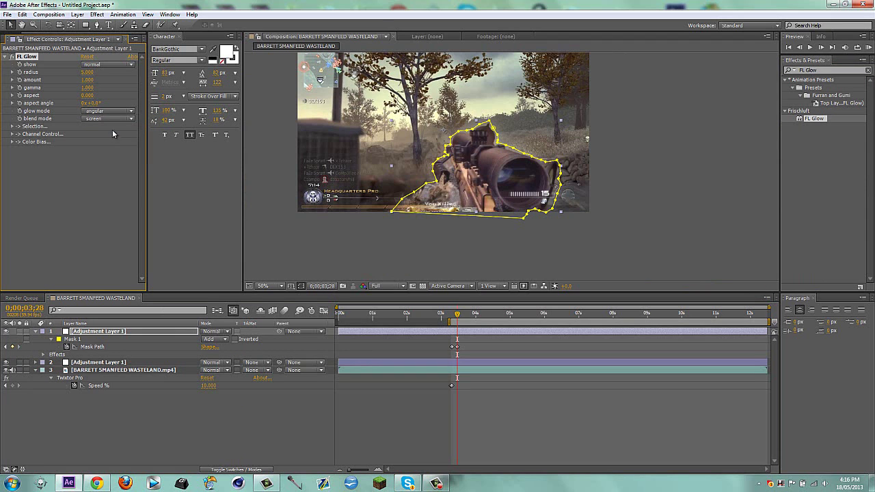
pyautogui.click(108, 113)
pyautogui.click(106, 120)
pyautogui.click(123, 112)
pyautogui.click(109, 116)
pyautogui.click(109, 113)
pyautogui.click(119, 156)
pyautogui.click(110, 112)
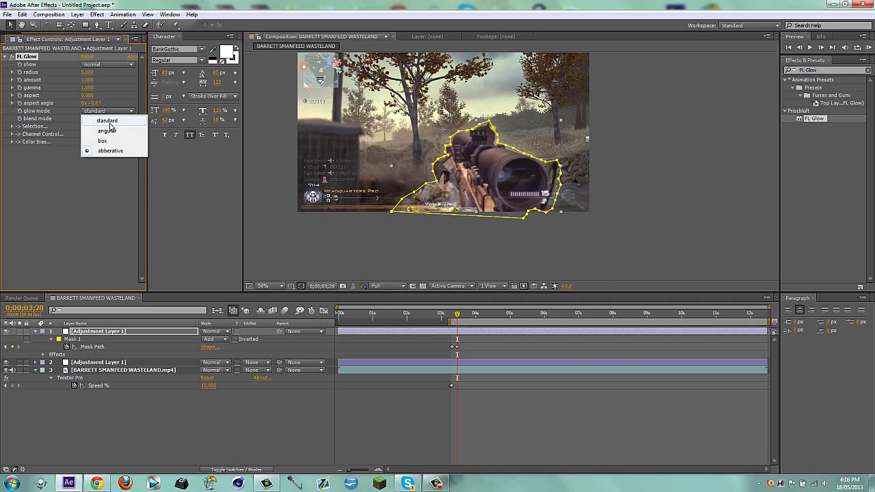
pyautogui.click(108, 121)
pyautogui.click(240, 407)
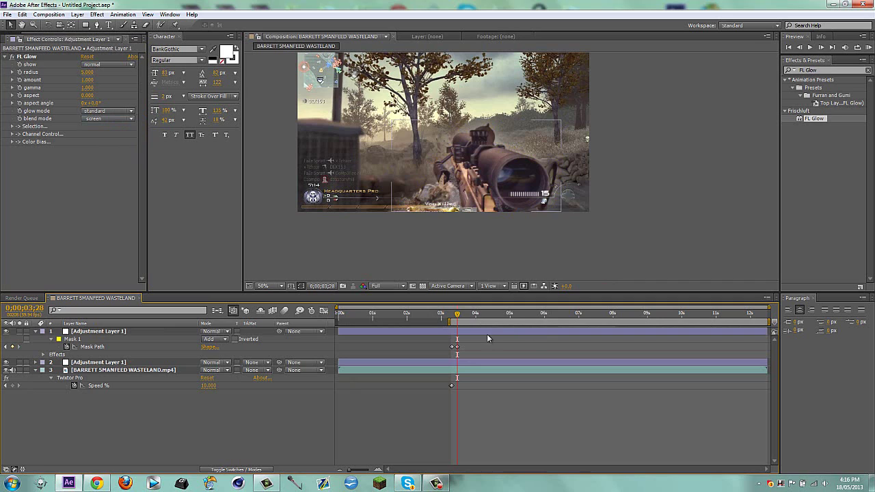
# - Collapse FL Glow's settings, apply Shine to the top adjustment layer and place its source point on the scope at 720, 352
pyautogui.click(4, 59)
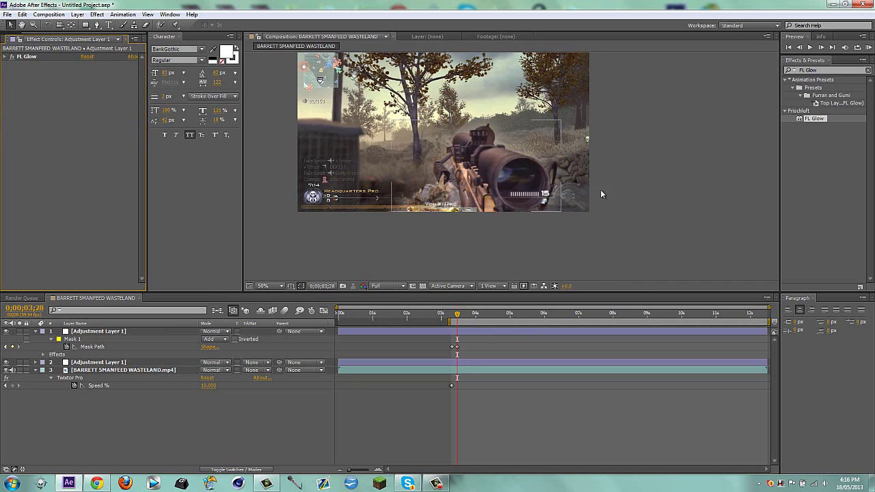
pyautogui.click(838, 71)
pyautogui.write('shine')
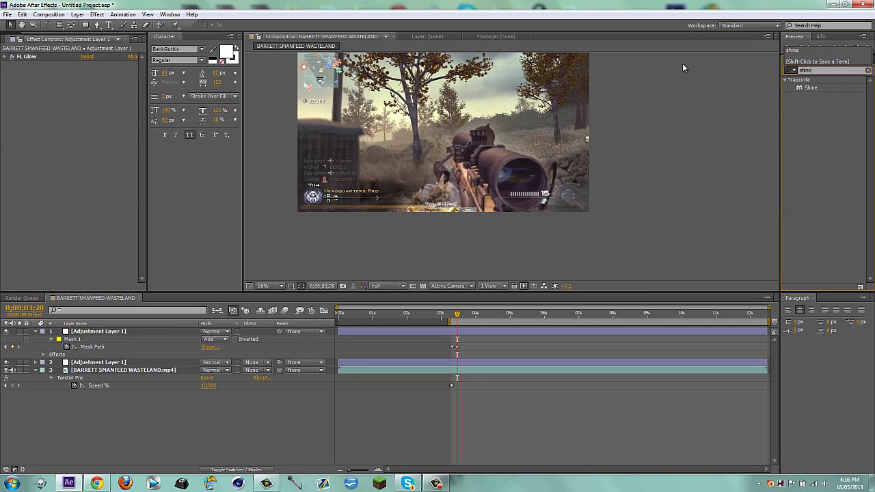
pyautogui.moveTo(810, 88); pyautogui.dragTo(522, 157)
pyautogui.click(84, 80)
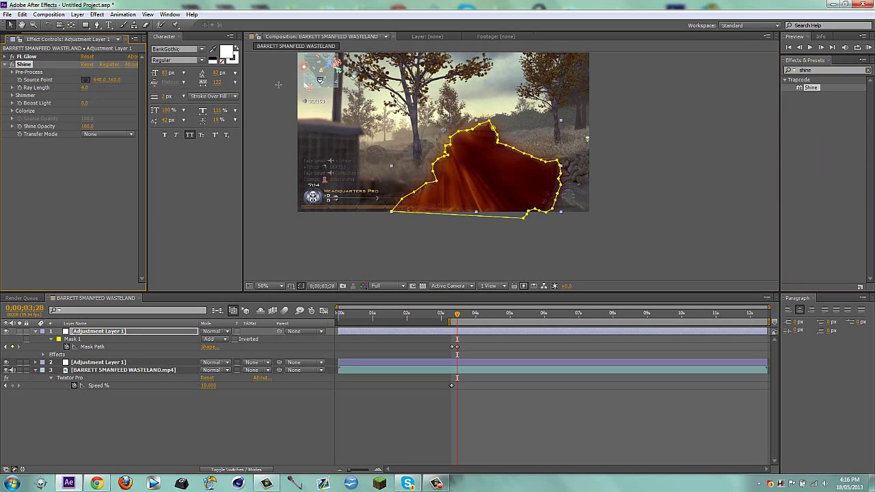
pyautogui.click(462, 128)
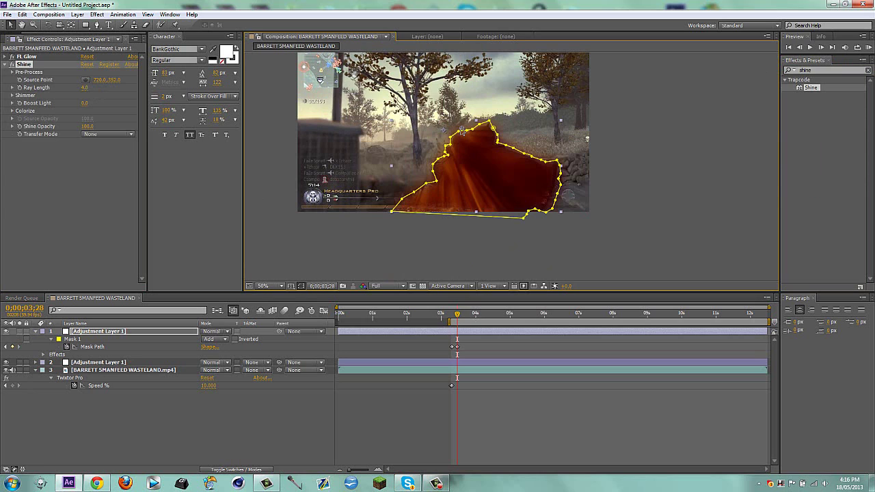
# - Reveal the Mask Feather values of both adjustment layers to compare them
pyautogui.click(262, 404)
pyautogui.click(96, 346)
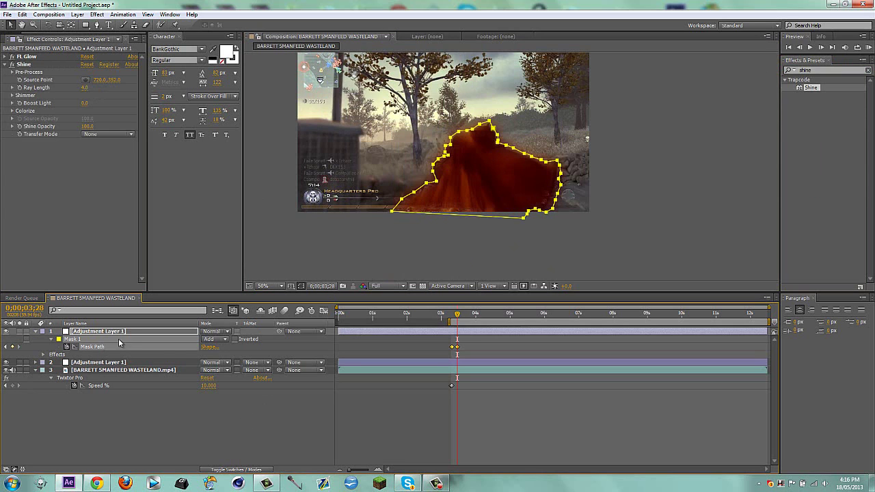
pyautogui.press('f')
pyautogui.click(152, 428)
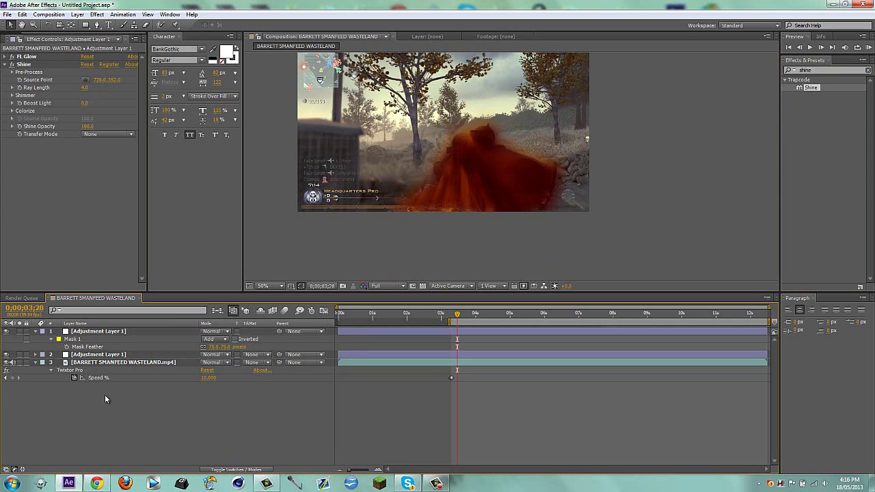
pyautogui.click(102, 357)
pyautogui.press('f')
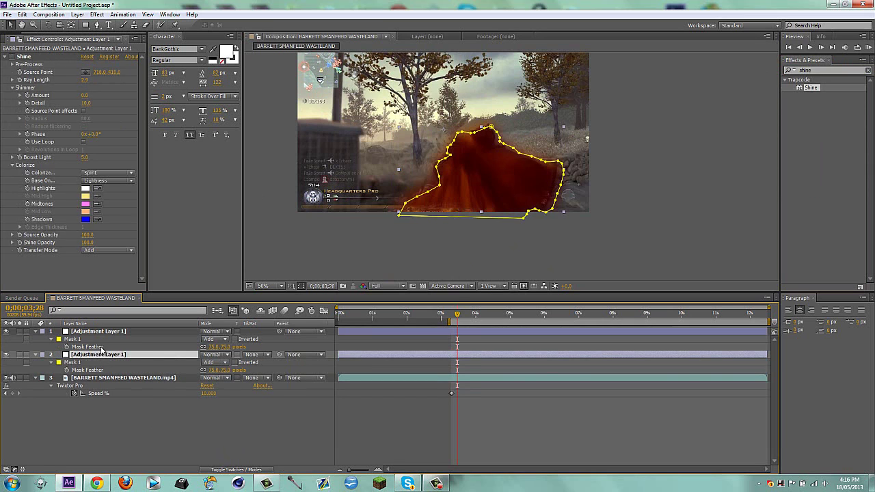
# - Set the top adjustment layer's Shine to transfer mode Add, Ray Length 3 and Boost Light 5
pyautogui.click(99, 331)
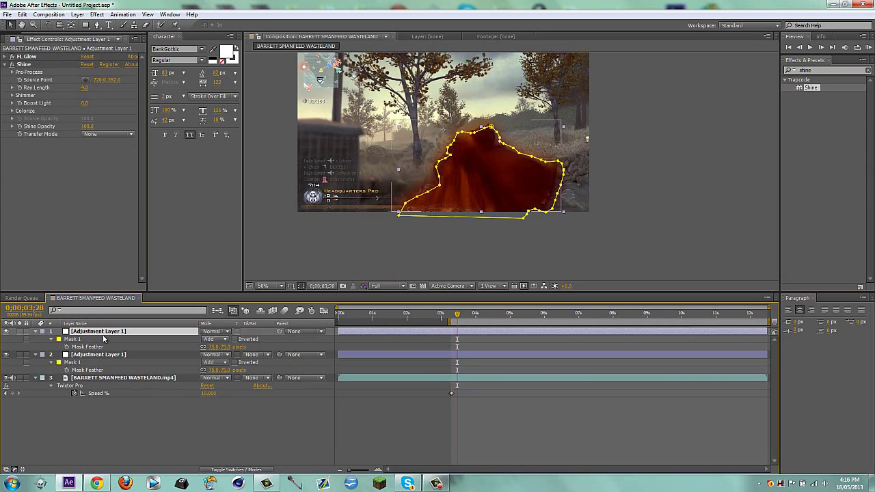
pyautogui.click(97, 134)
pyautogui.click(96, 164)
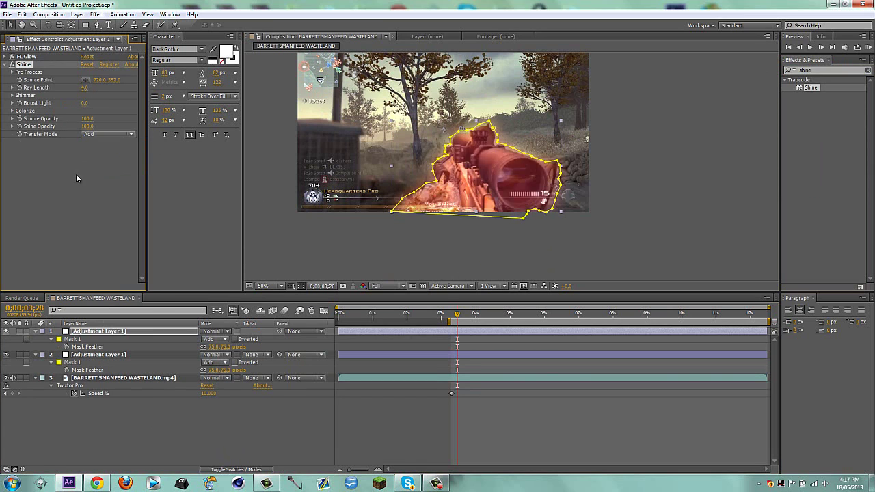
pyautogui.click(84, 87)
pyautogui.click(85, 103)
pyautogui.write('5')
pyautogui.click(74, 219)
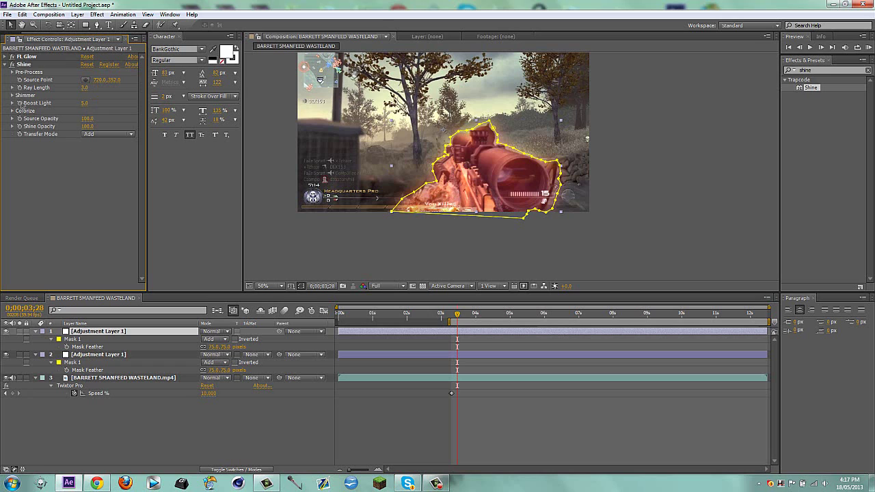
# - Set the Shimmer Detail of the top adjustment layer's Shine effect to 15 and collapse the Shimmer settings
pyautogui.click(12, 95)
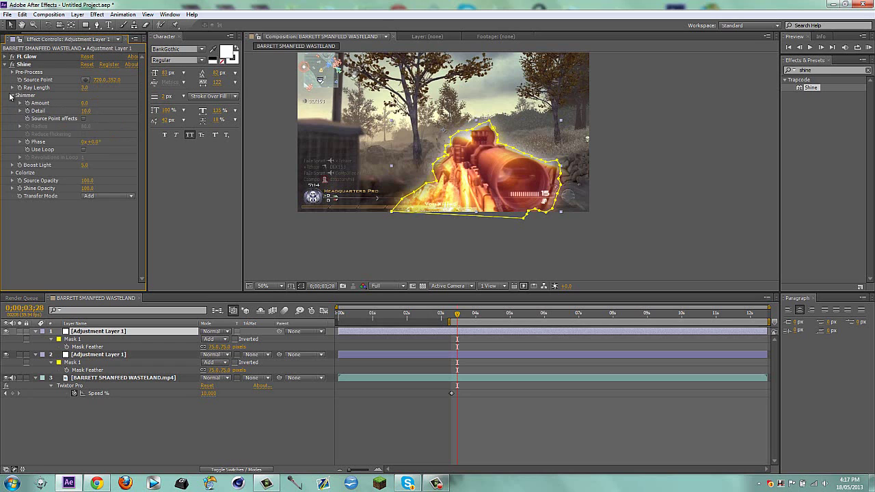
pyautogui.click(85, 111)
pyautogui.click(85, 103)
pyautogui.press('Return')
pyautogui.click(85, 112)
pyautogui.write('15')
pyautogui.press('Return')
pyautogui.click(12, 96)
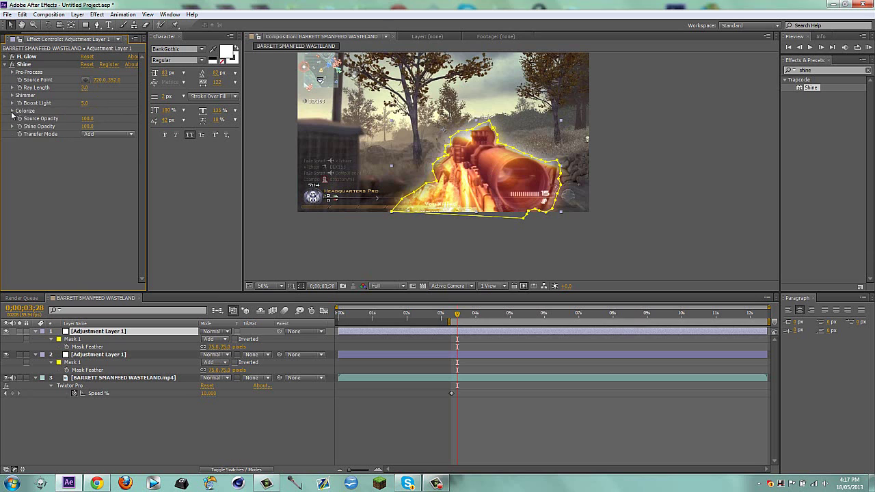
# - Set the Colorize preset of the top adjustment layer's Shine effect to Electric after trying Chemistry
pyautogui.click(11, 111)
pyautogui.click(118, 120)
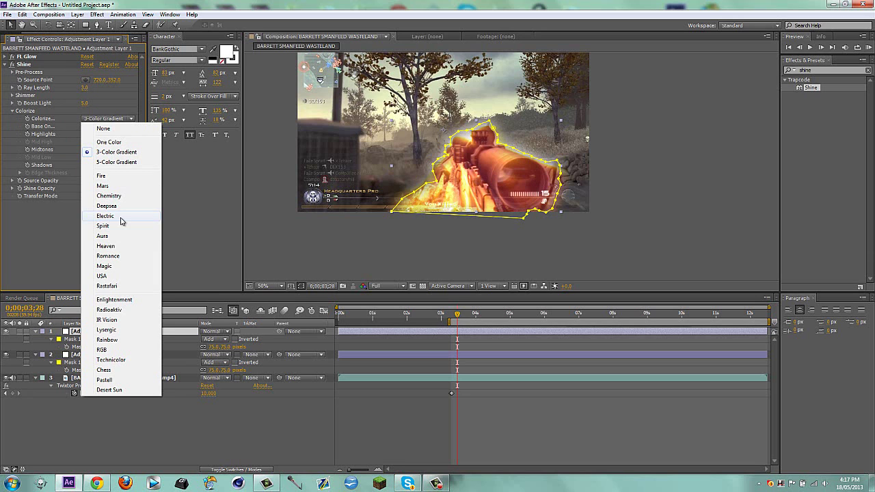
pyautogui.click(121, 196)
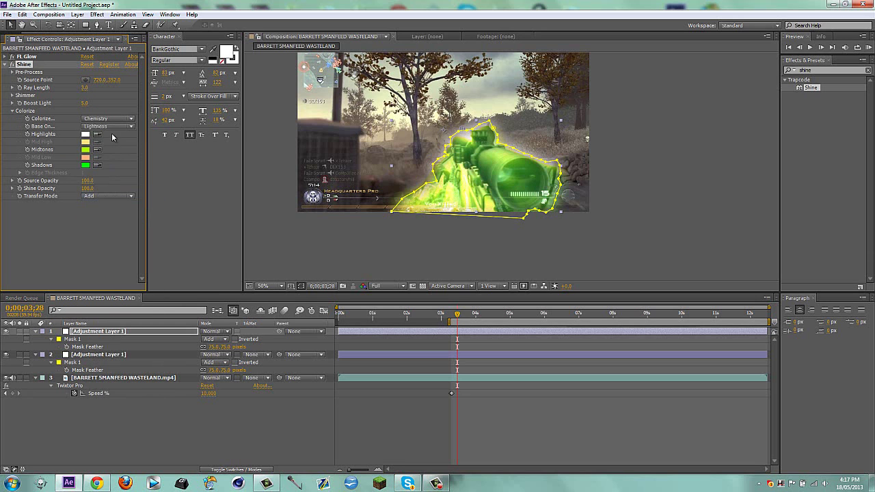
pyautogui.click(106, 121)
pyautogui.click(118, 219)
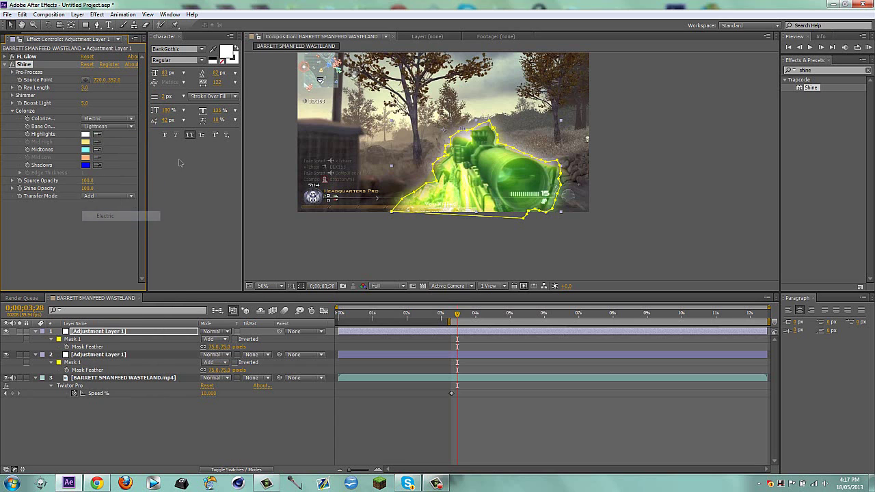
pyautogui.click(250, 339)
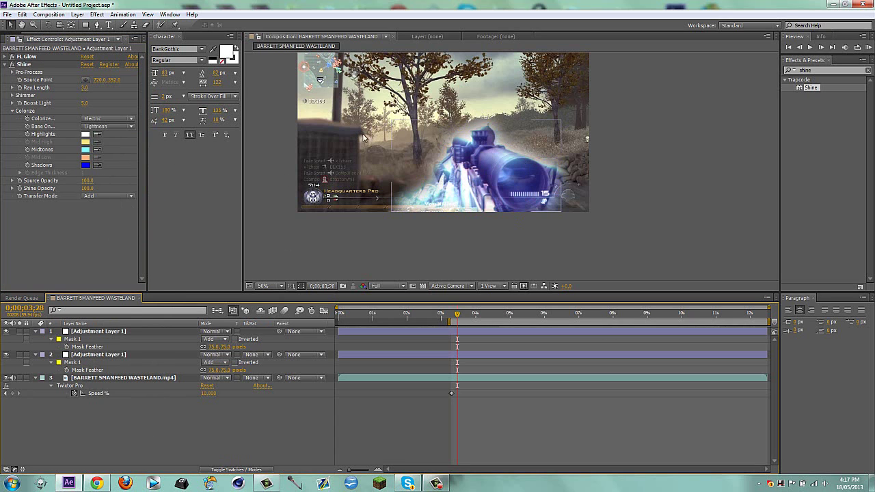
# - Try moving Shine's source point off the gun to 532, 264 and inspect the glow up close
pyautogui.click(86, 80)
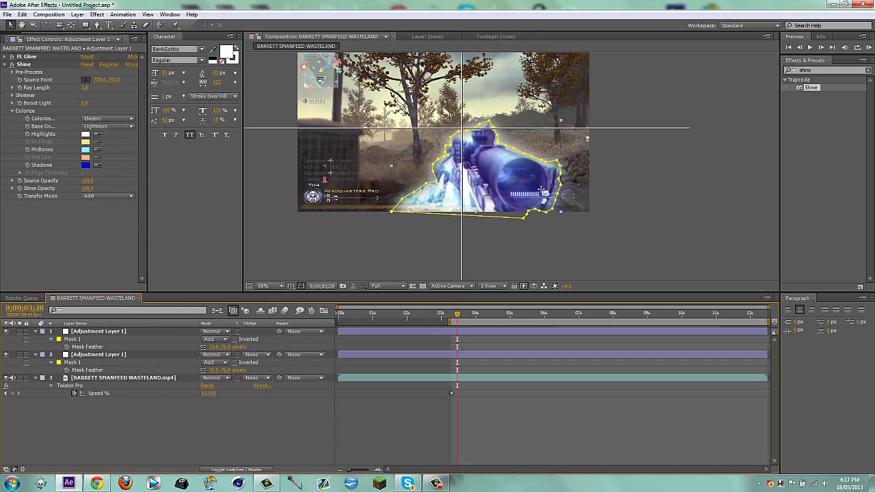
pyautogui.click(491, 192)
pyautogui.moveTo(491, 192); pyautogui.dragTo(419, 113)
pyautogui.click(286, 409)
pyautogui.click(486, 145)
pyautogui.scroll(2, 471, 146)
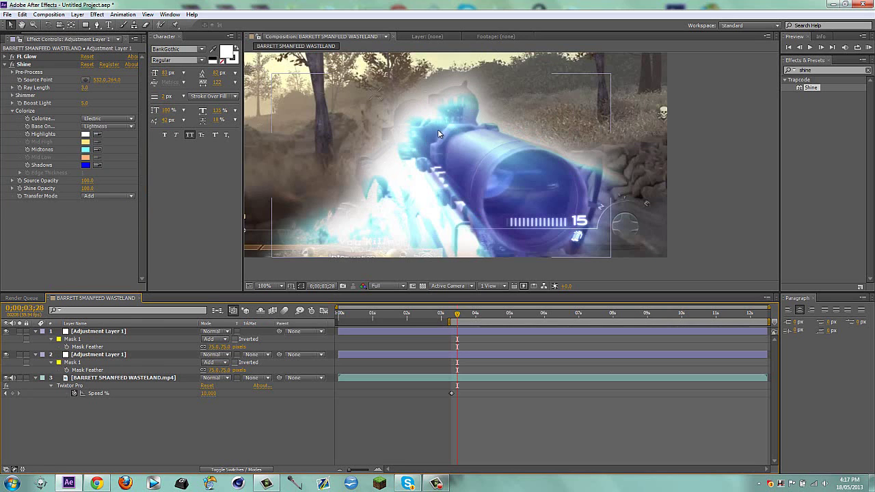
pyautogui.scroll(-2, 437, 130)
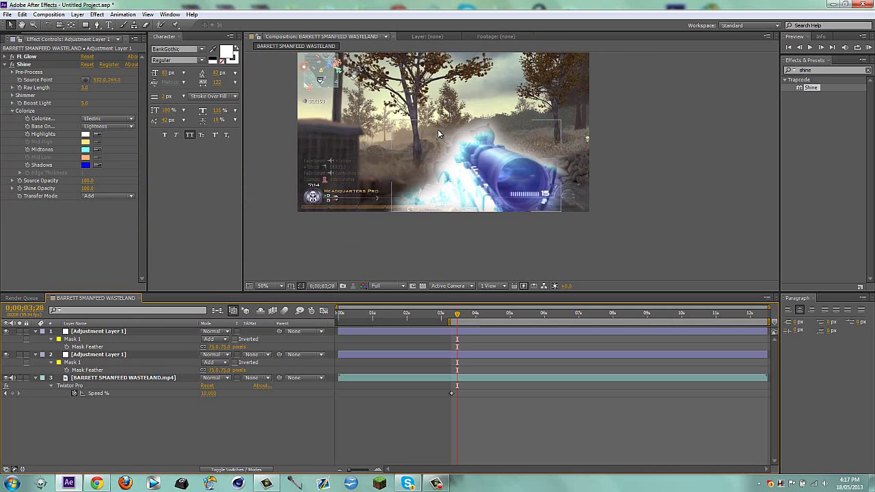
# - Place the source point of the top adjustment layer's Shine effect on the gun's sight at 814, 388
pyautogui.click(92, 332)
pyautogui.click(85, 80)
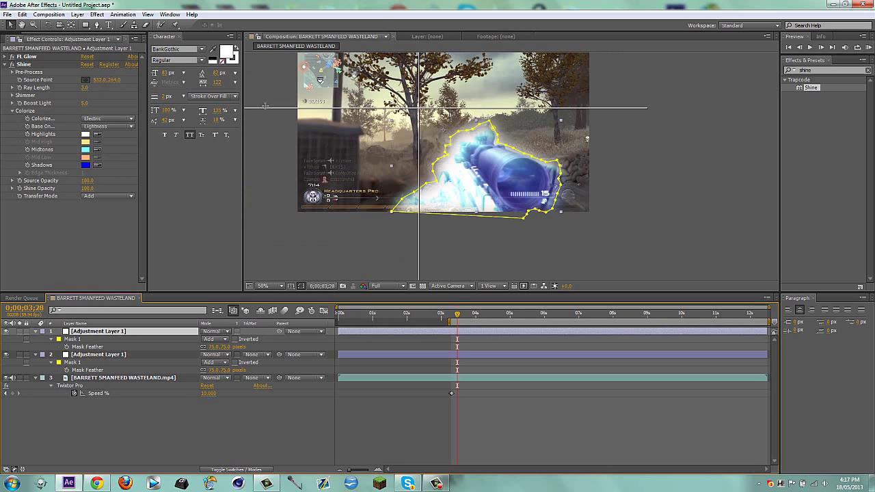
pyautogui.click(469, 145)
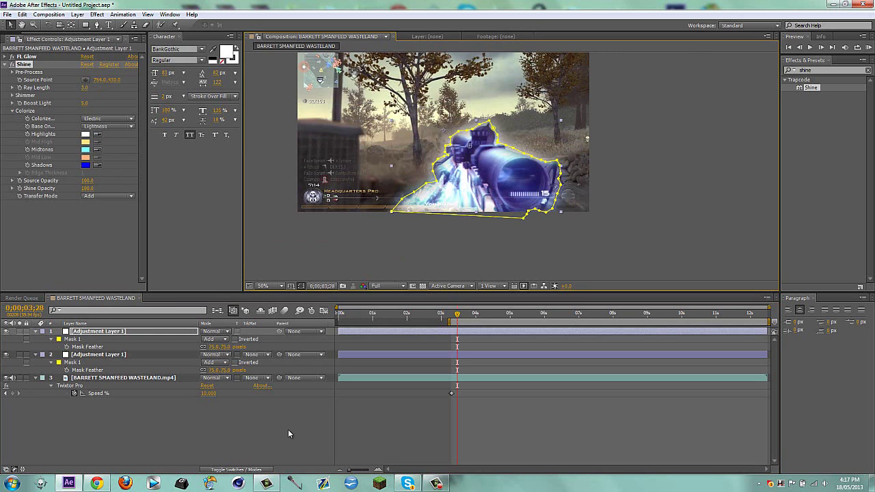
pyautogui.click(288, 430)
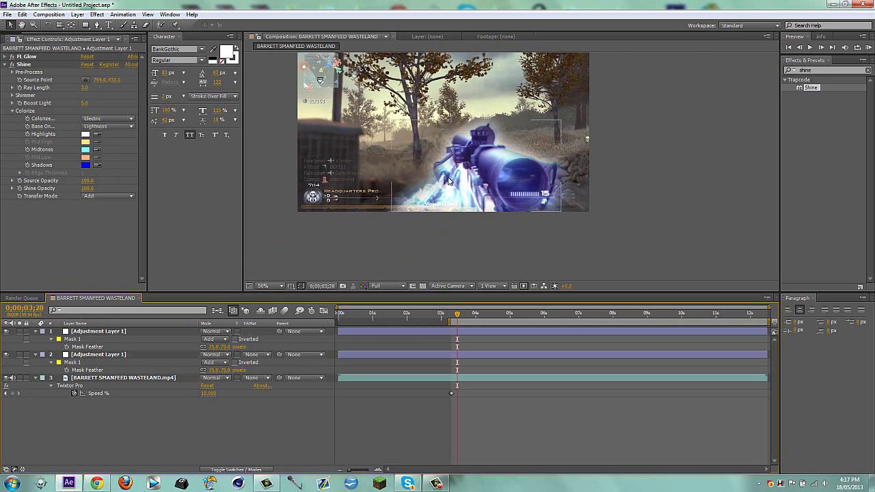
pyautogui.click(85, 79)
pyautogui.click(474, 135)
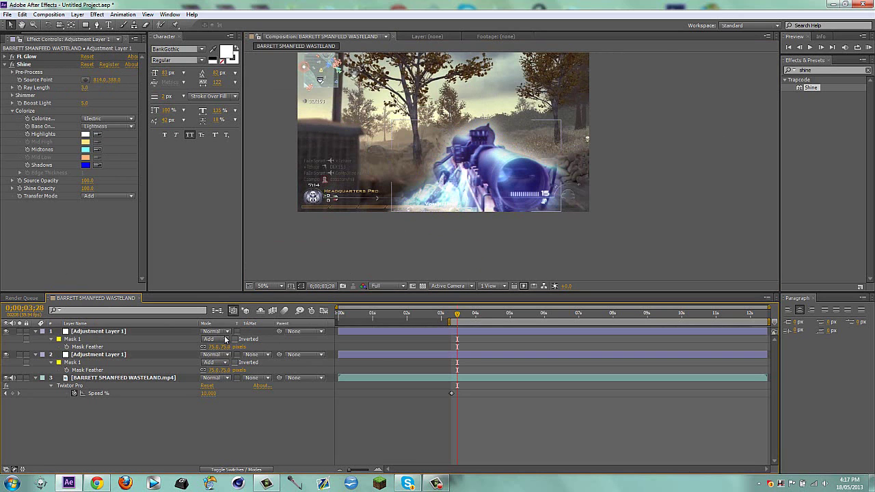
# - Set the Shadows color of Shine's Colorize settings to black, 000000
pyautogui.click(86, 166)
pyautogui.write('000000')
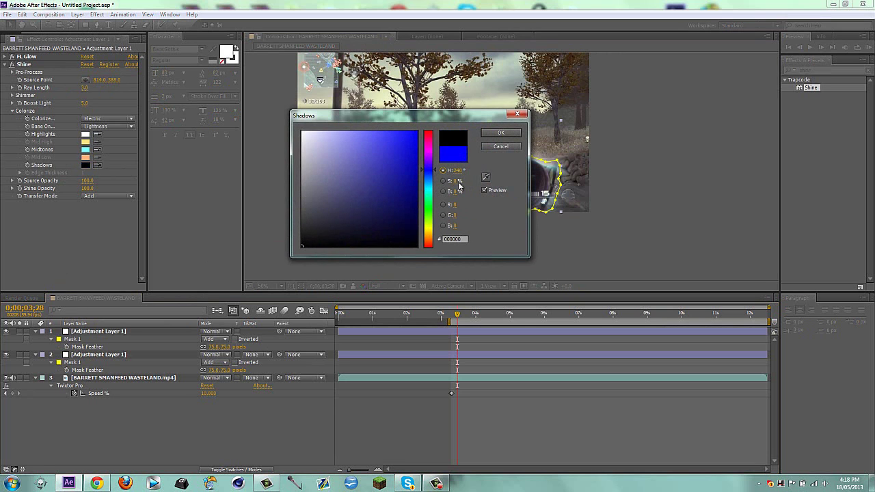
pyautogui.click(494, 134)
pyautogui.click(314, 430)
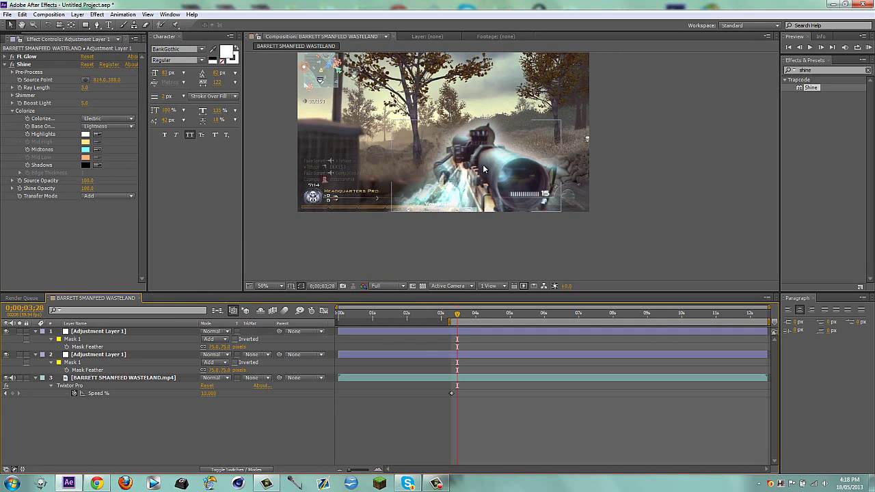
# - Keyframe Shine's Midtones color from 0;00;03;18, changing it to pink F880FF at 0;00;03;28 on the top adjustment layer
pyautogui.hotkey('shift', 'pageup')
pyautogui.click(469, 333)
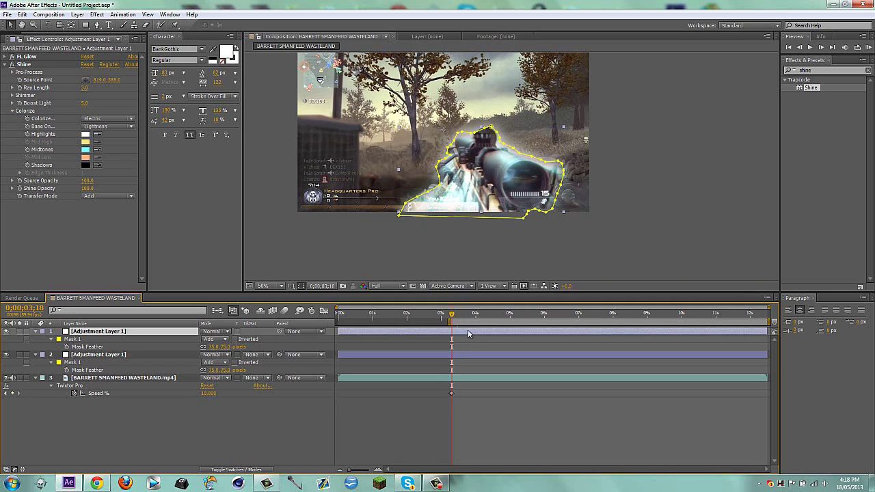
pyautogui.click(30, 155)
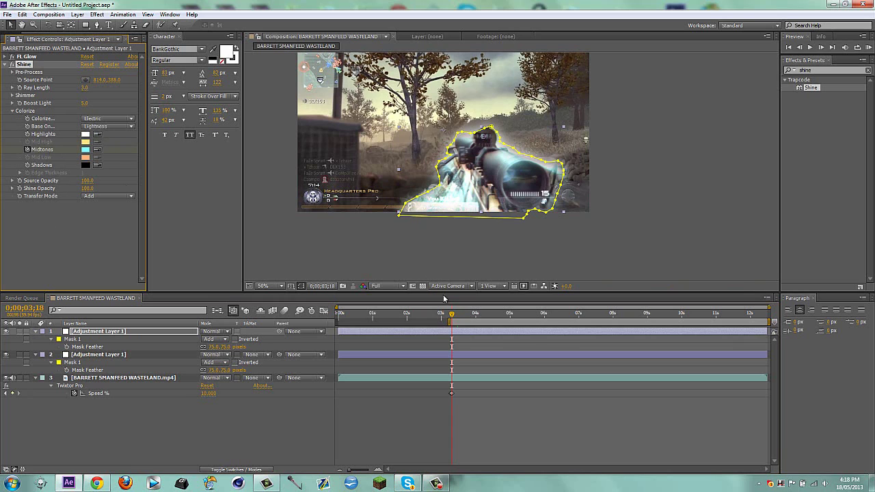
pyautogui.hotkey('shift', 'pagedown')
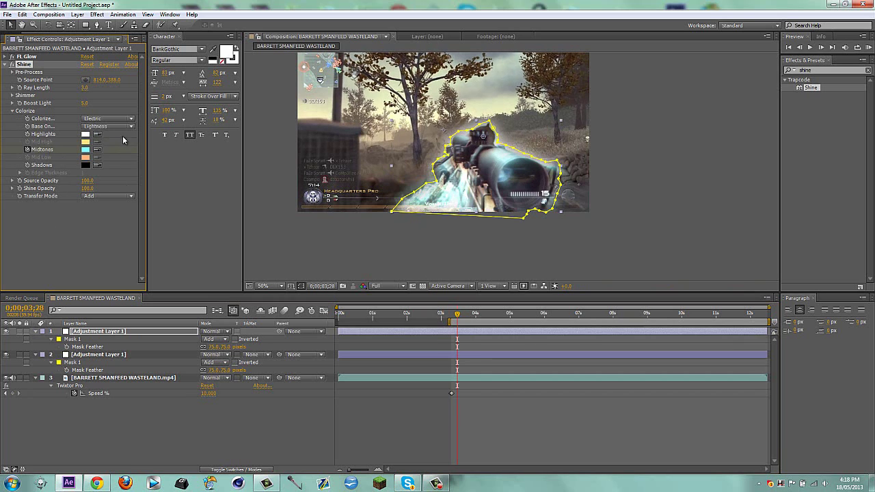
pyautogui.click(85, 149)
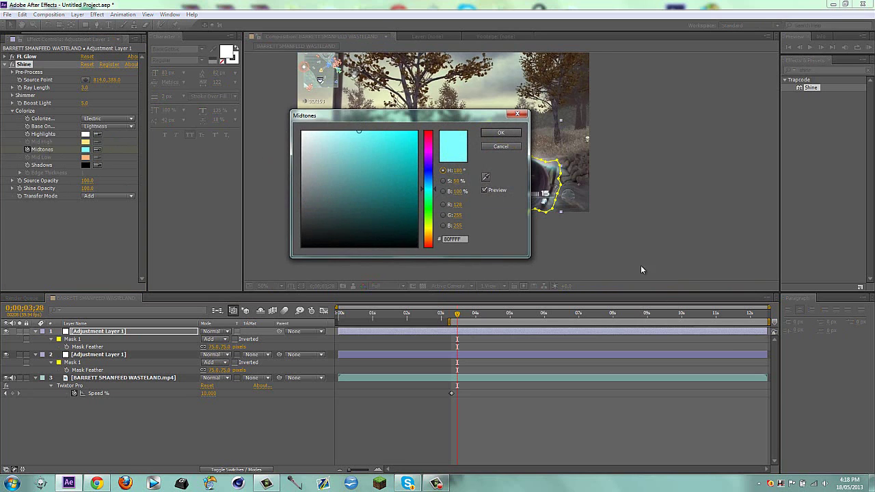
pyautogui.moveTo(440, 173); pyautogui.dragTo(433, 156)
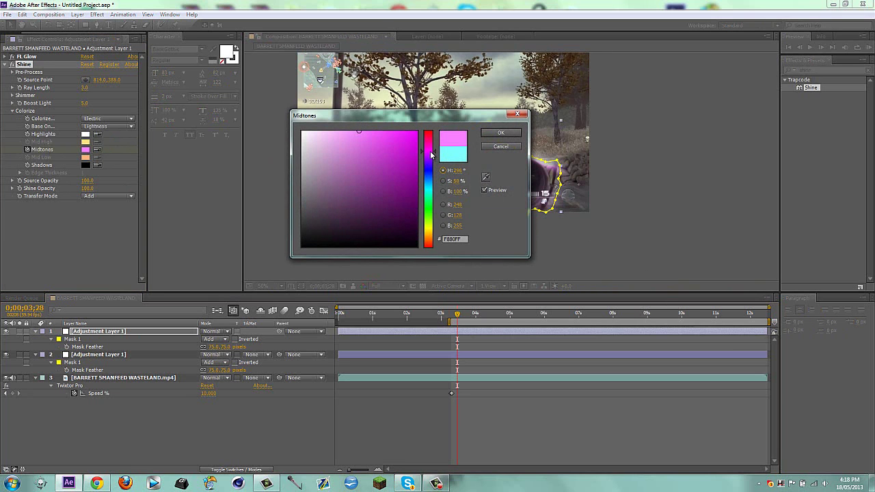
pyautogui.click(504, 133)
pyautogui.click(274, 451)
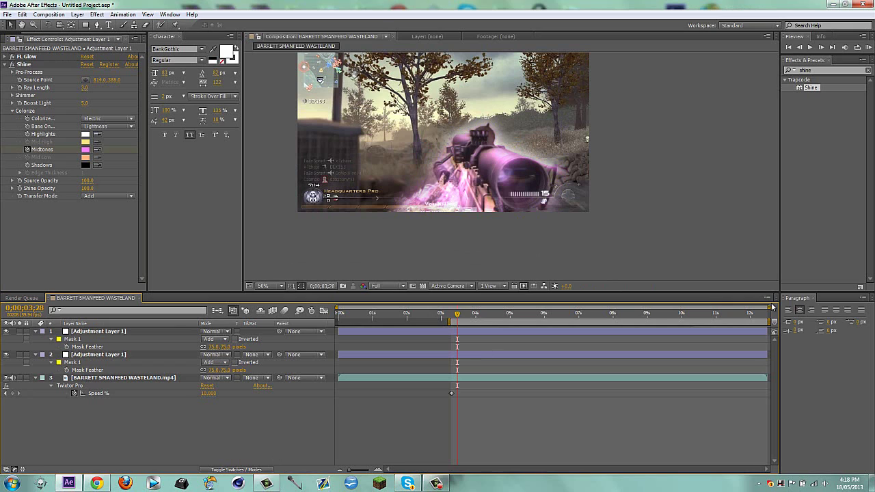
# - End the work area at 0;00;03;28 and play a RAM preview of the color-changing glow
pyautogui.press('=')
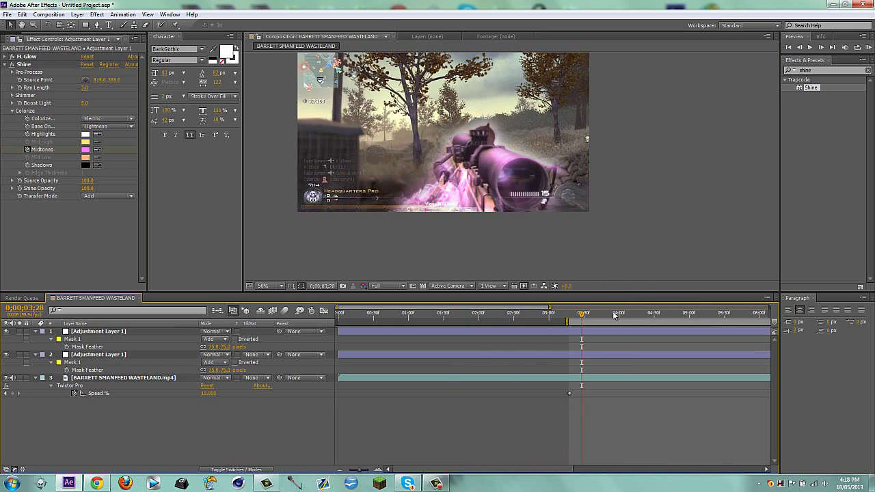
pyautogui.press('n')
pyautogui.click(868, 48)
pyautogui.press('KP_0')
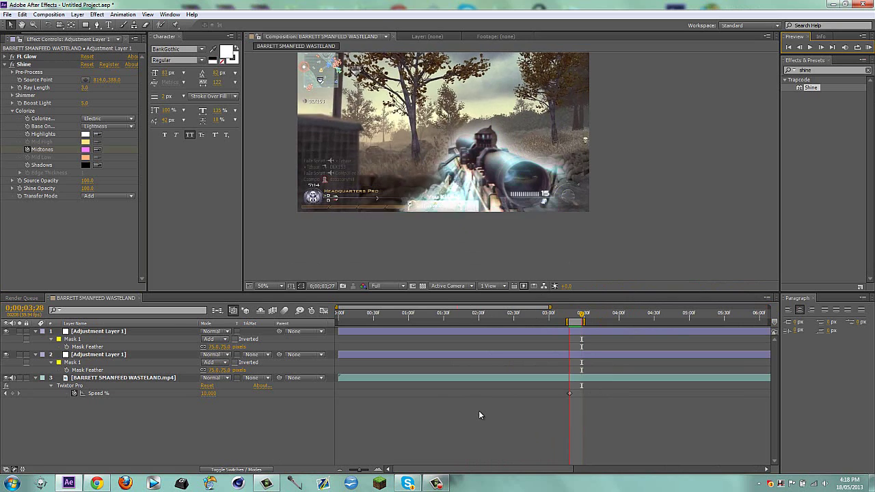
# - At 0;00;03;30, try the Multiply and Screen transfer modes for Shine and return to Add
pyautogui.moveTo(336, 309); pyautogui.dragTo(613, 312)
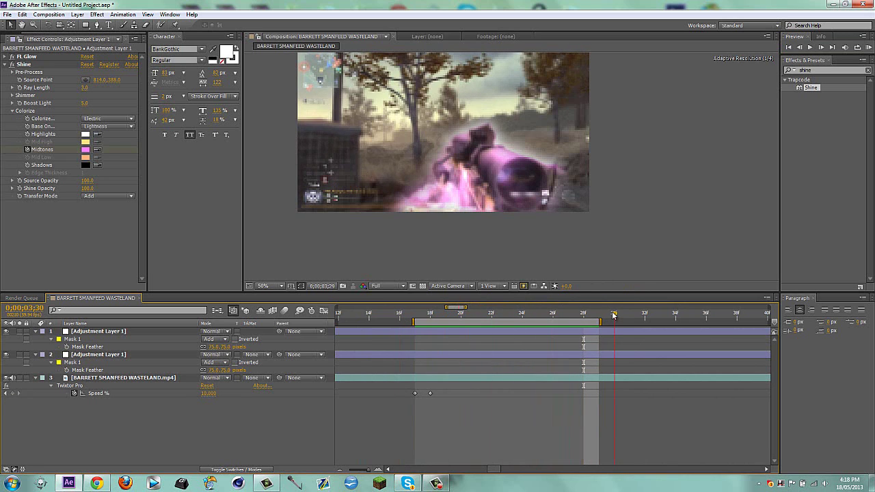
pyautogui.click(95, 188)
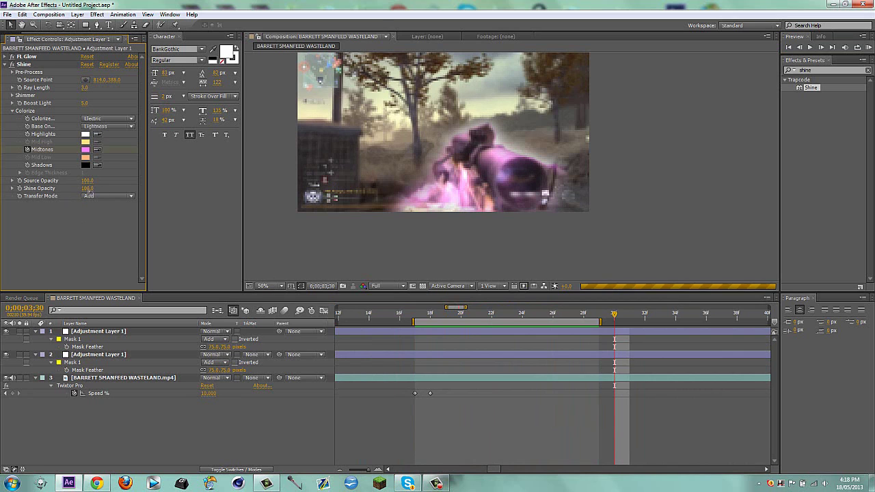
pyautogui.click(94, 197)
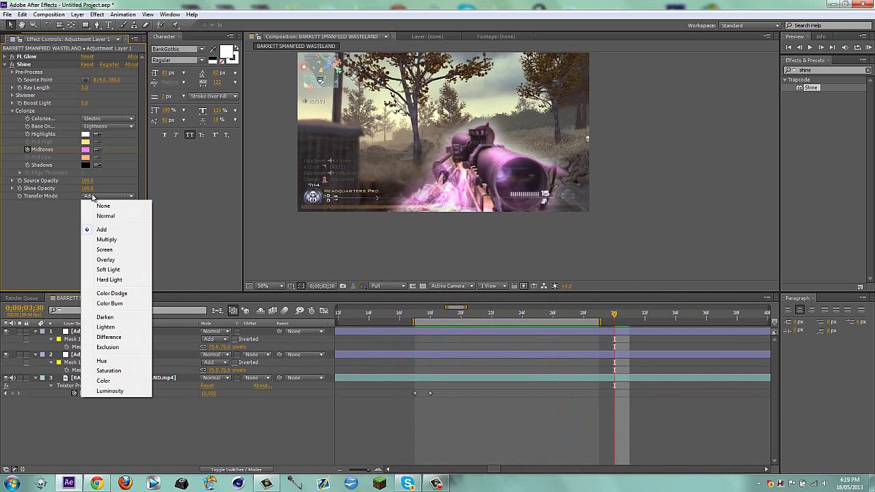
pyautogui.click(106, 240)
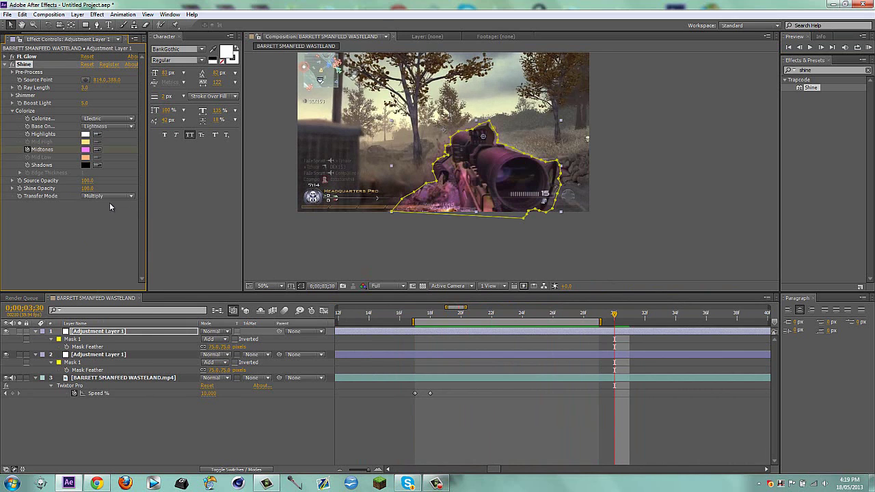
pyautogui.click(108, 197)
pyautogui.click(108, 250)
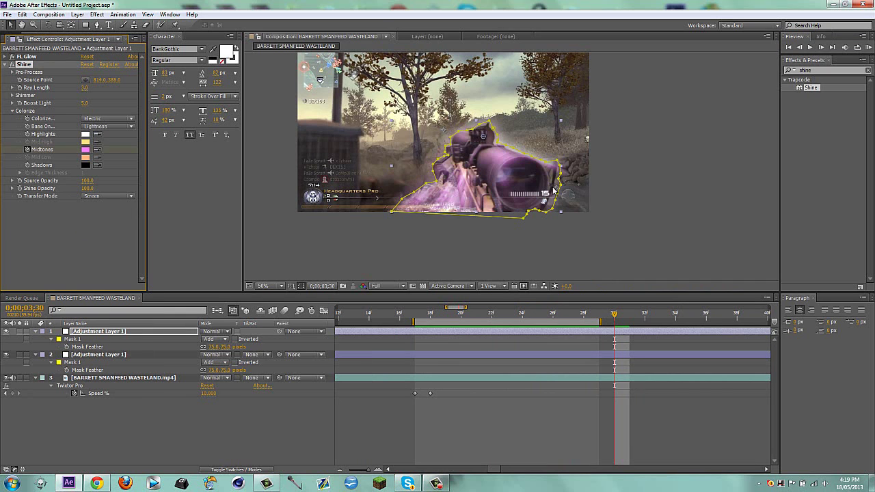
pyautogui.click(103, 197)
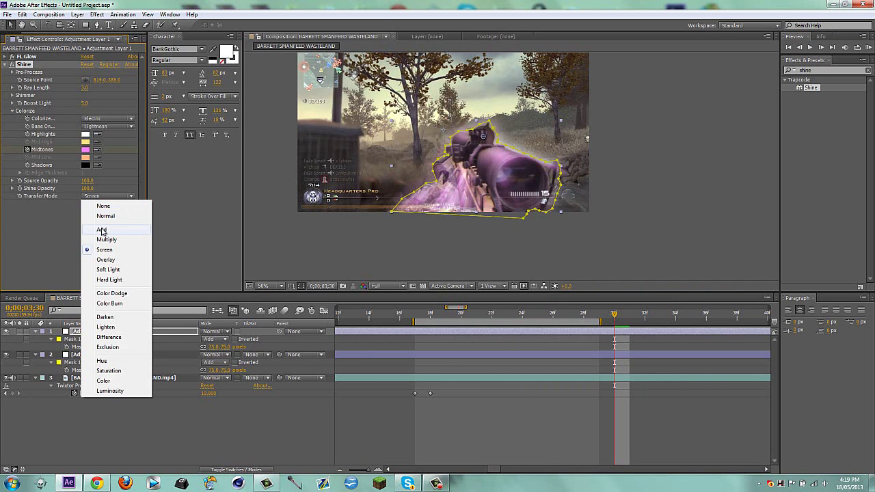
pyautogui.click(102, 230)
# - Try the Color Dodge and Overlay transfer modes for Shine and return to Add
pyautogui.click(116, 198)
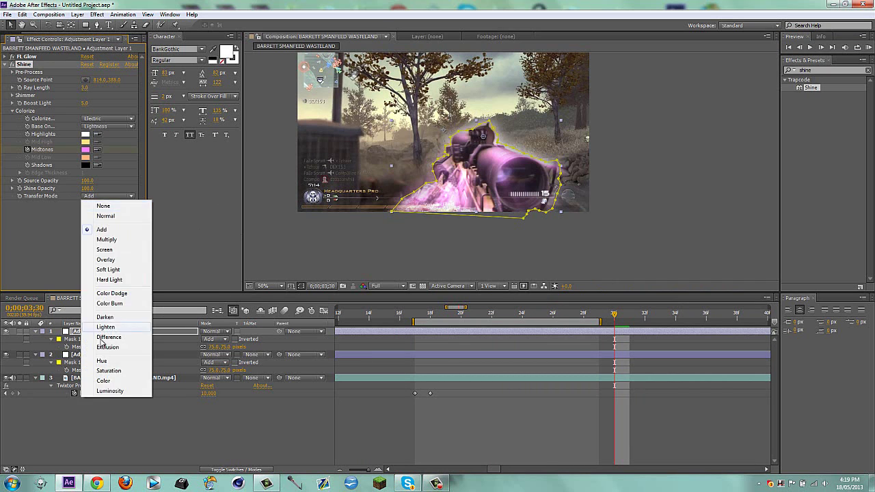
pyautogui.click(124, 293)
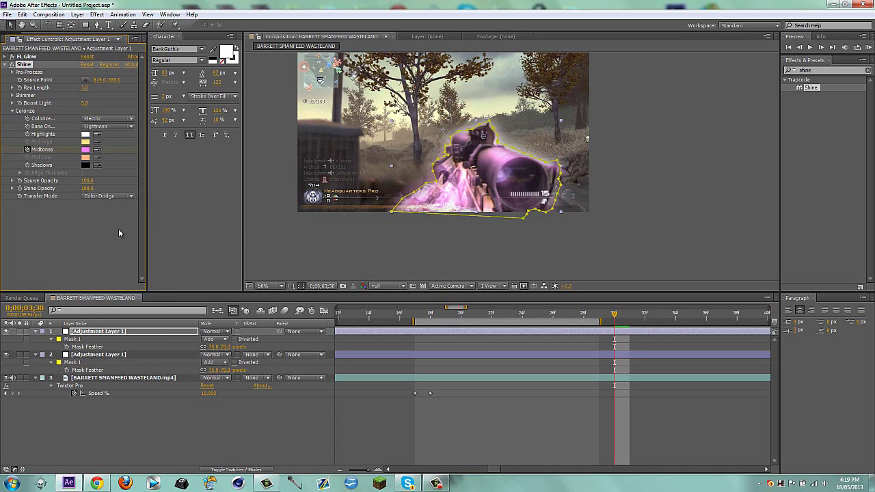
pyautogui.click(100, 199)
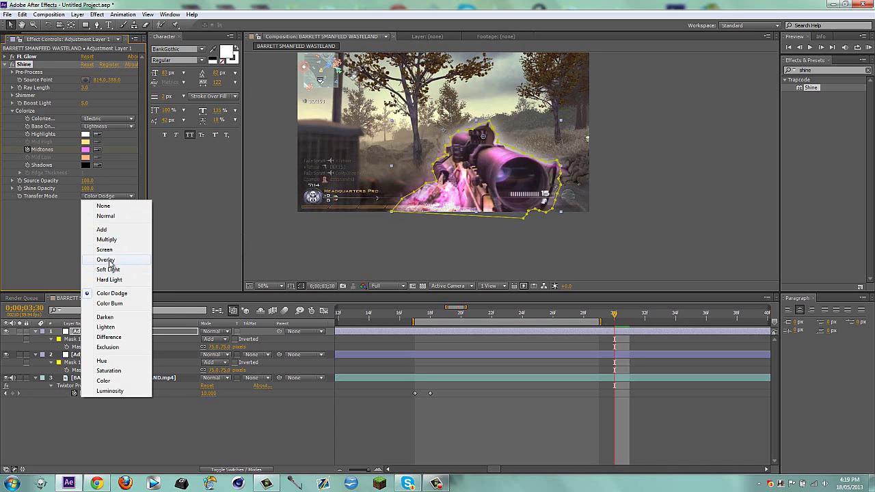
pyautogui.click(108, 260)
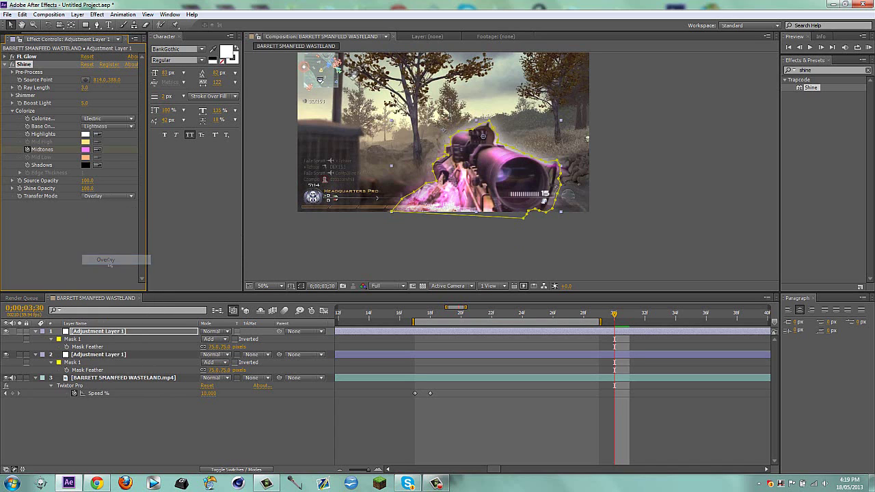
pyautogui.click(107, 198)
pyautogui.click(104, 229)
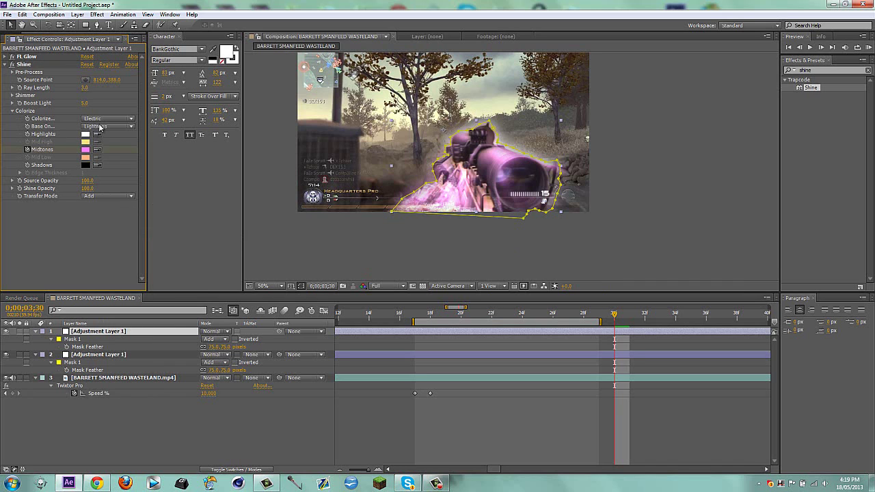
# - Look through Shine's Base On options without changing them and collapse the Colorize settings
pyautogui.click(101, 127)
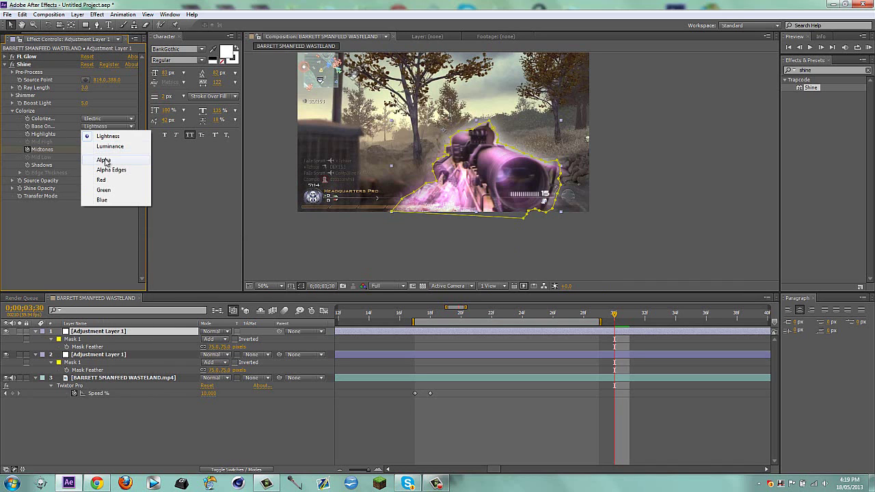
pyautogui.click(17, 118)
pyautogui.click(12, 111)
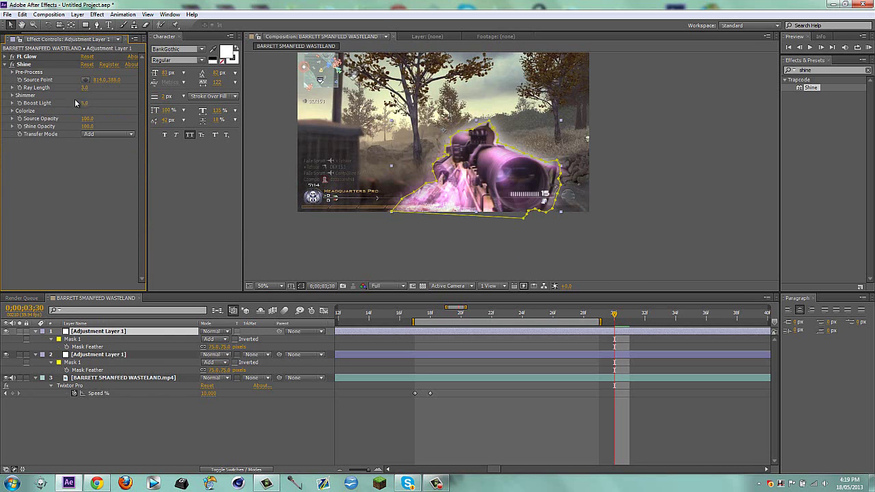
# - Try raising Shine's Boost Light to 15.6 and undo the change
pyautogui.moveTo(81, 104); pyautogui.dragTo(119, 104)
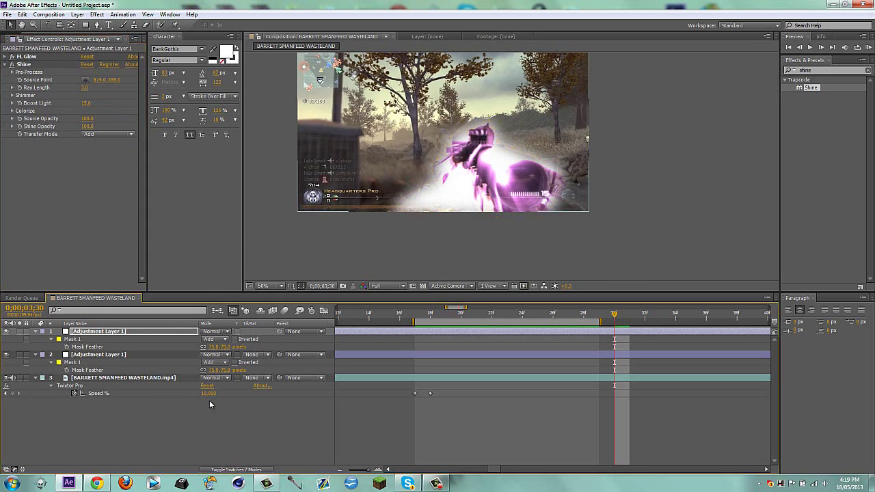
pyautogui.hotkey('ctrl', 'z')
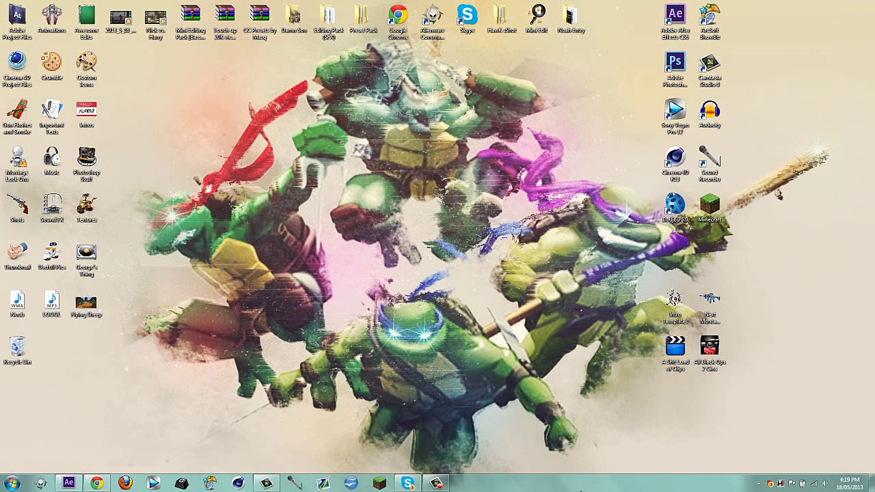
pyautogui.click(435, 483)
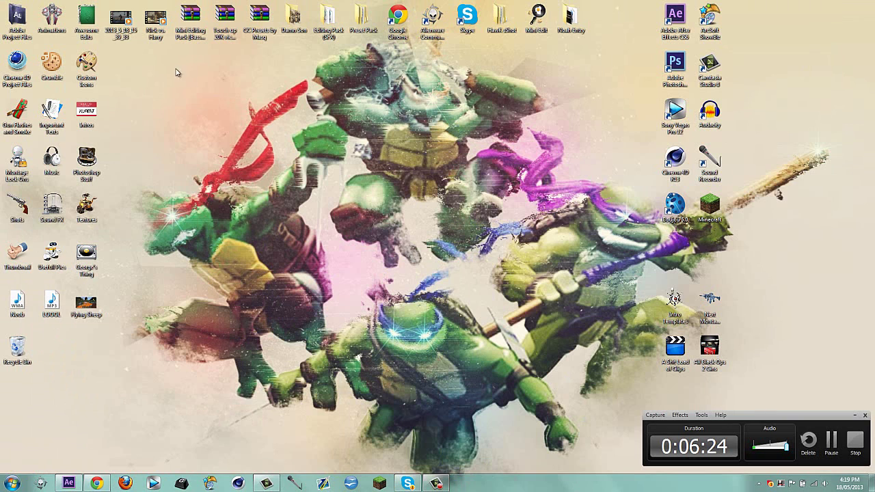
pyautogui.click(854, 415)
pyautogui.moveTo(874, 425); pyautogui.dragTo(13, 6)
pyautogui.click(135, 89)
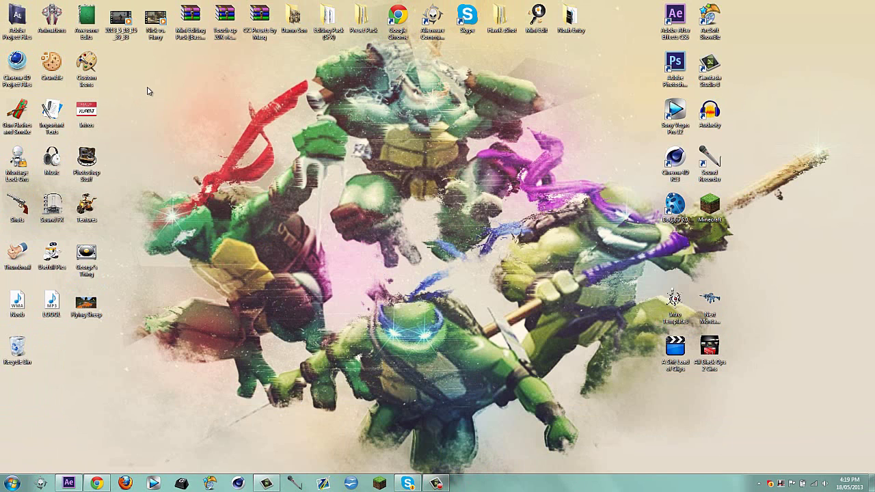